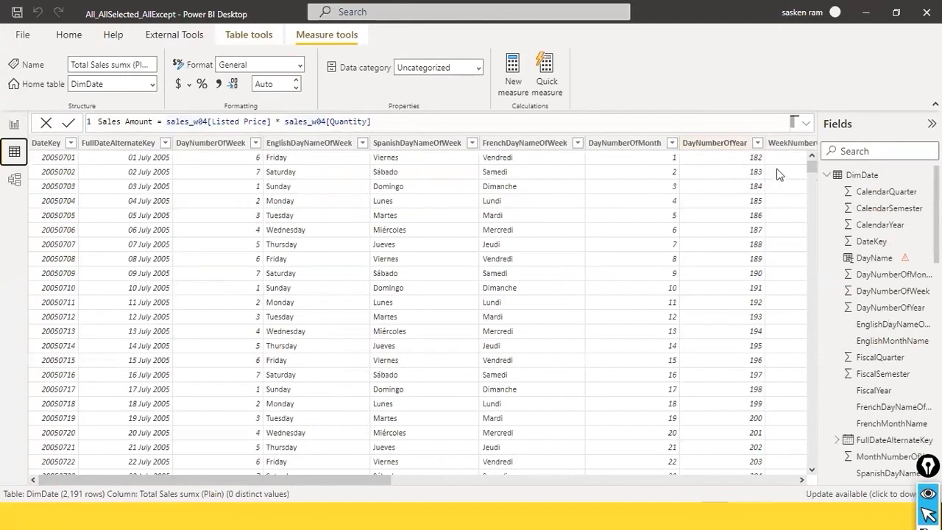
Display the data of the sales_w04 table and show the formula of its Listed Price column.
click(827, 175)
click(860, 192)
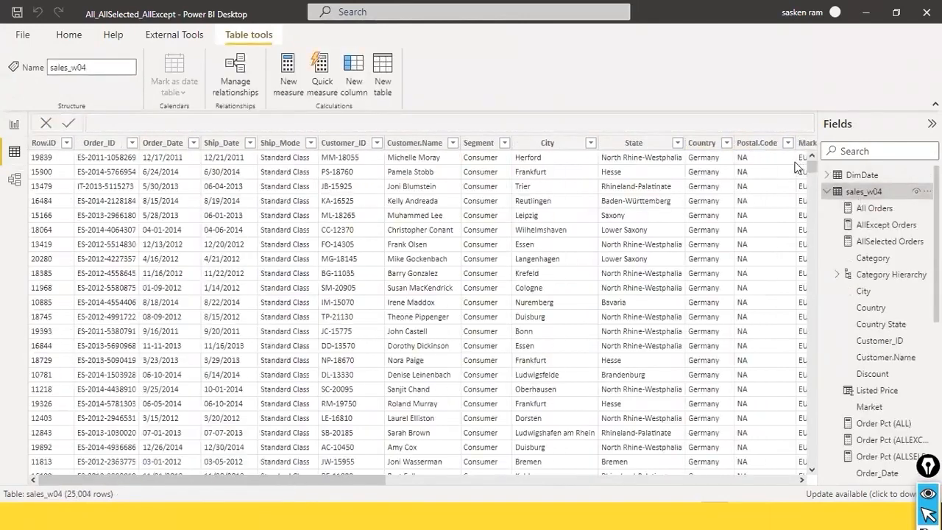
scroll(629, 464, right, 10)
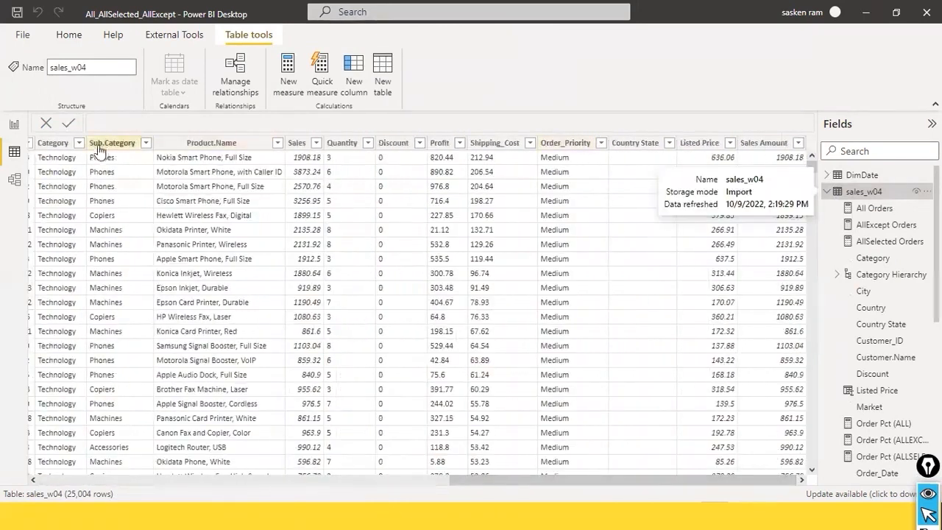
click(721, 149)
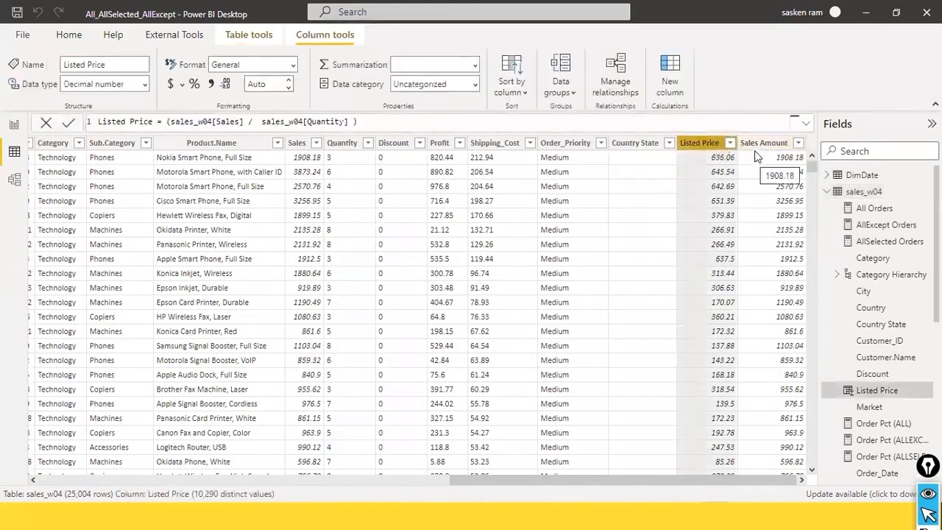
Compare the formulas of the Listed Price and Sales Amount columns, checking which columns each one references.
click(780, 146)
click(716, 149)
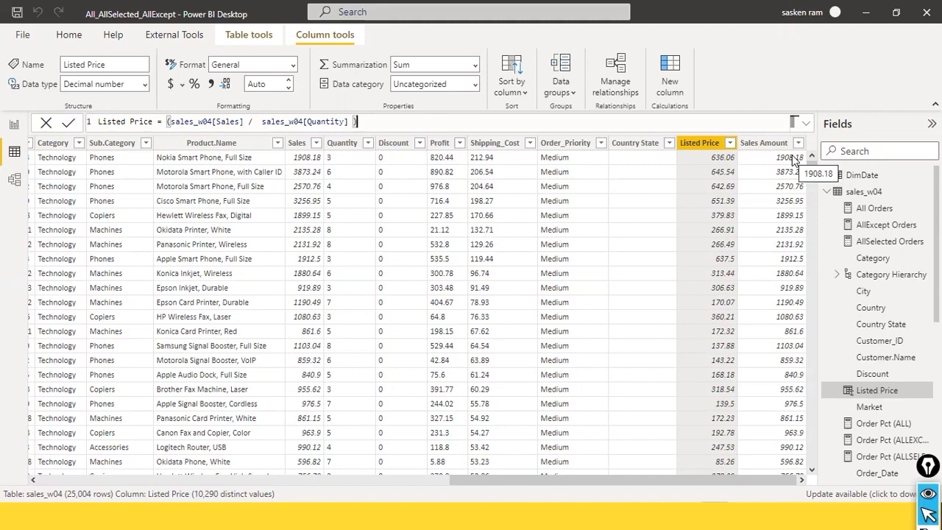
click(756, 147)
click(703, 145)
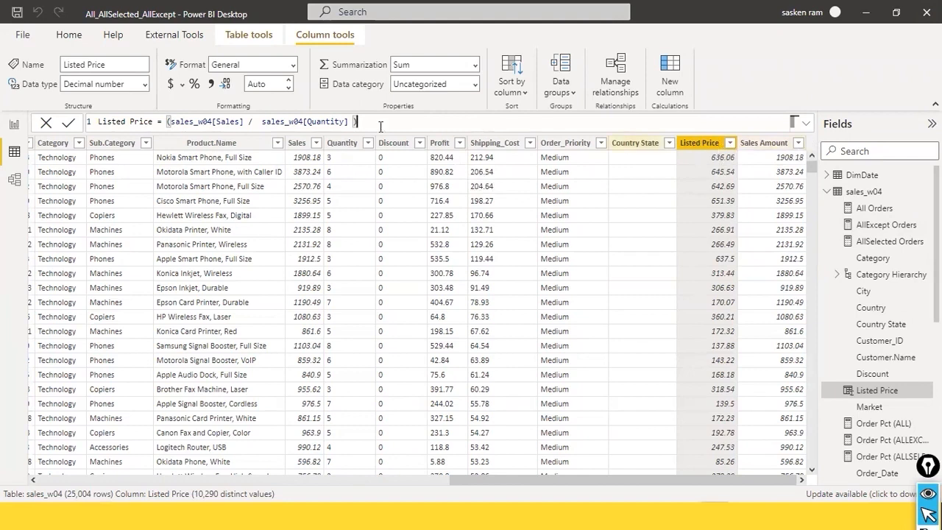
click(764, 143)
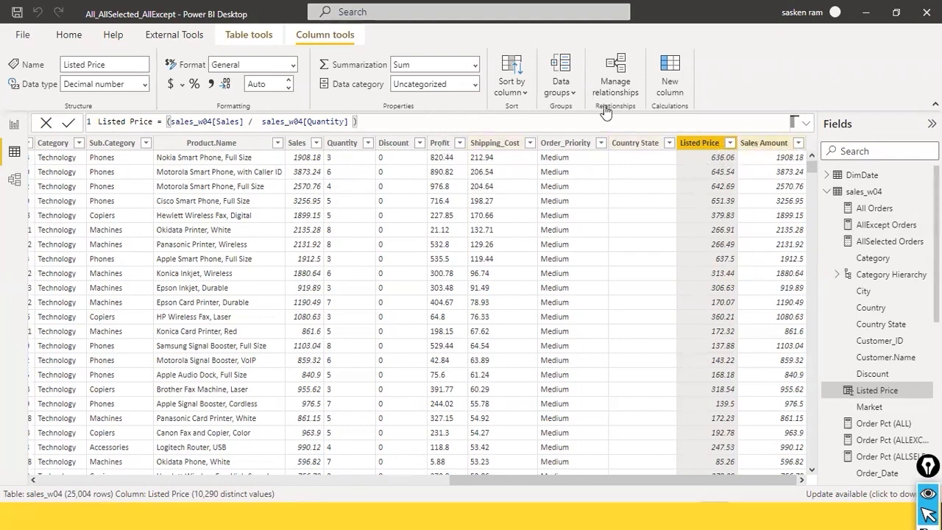
click(700, 143)
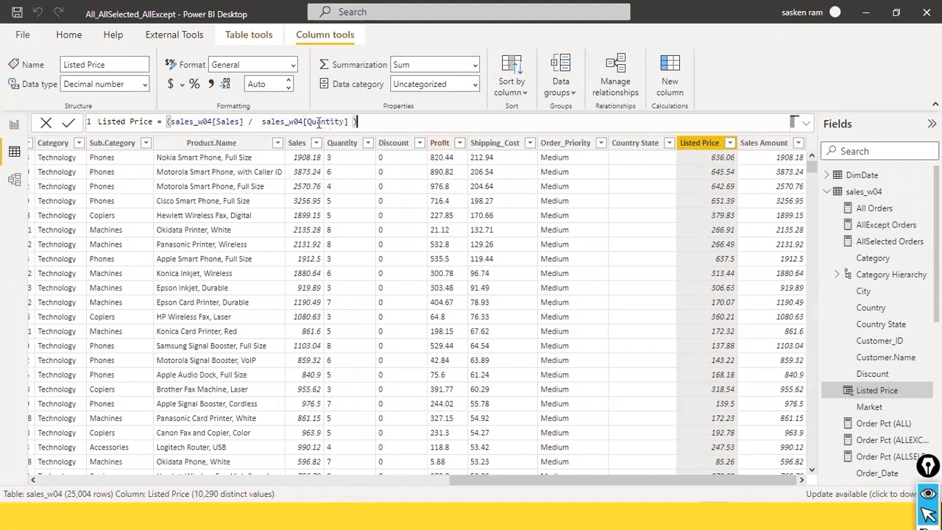
click(203, 122)
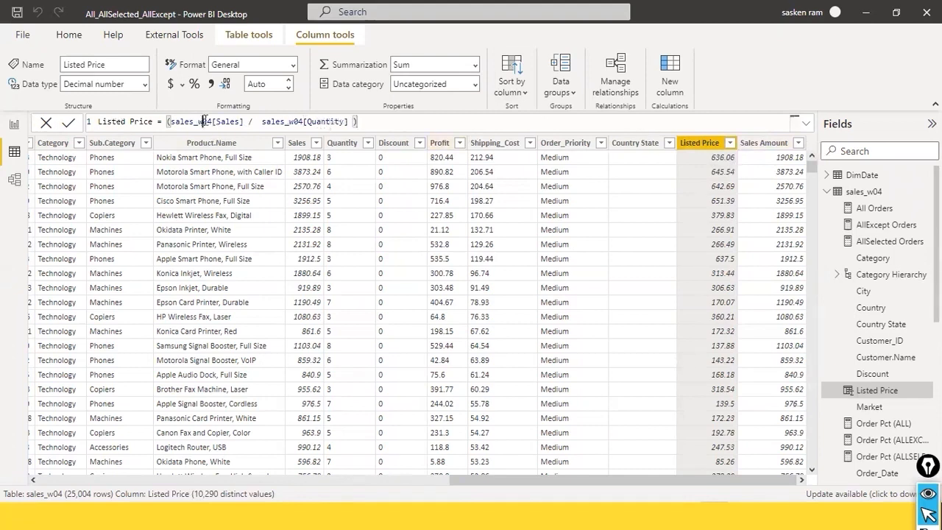
click(336, 122)
key(Right)
key(Right)
key(Right)
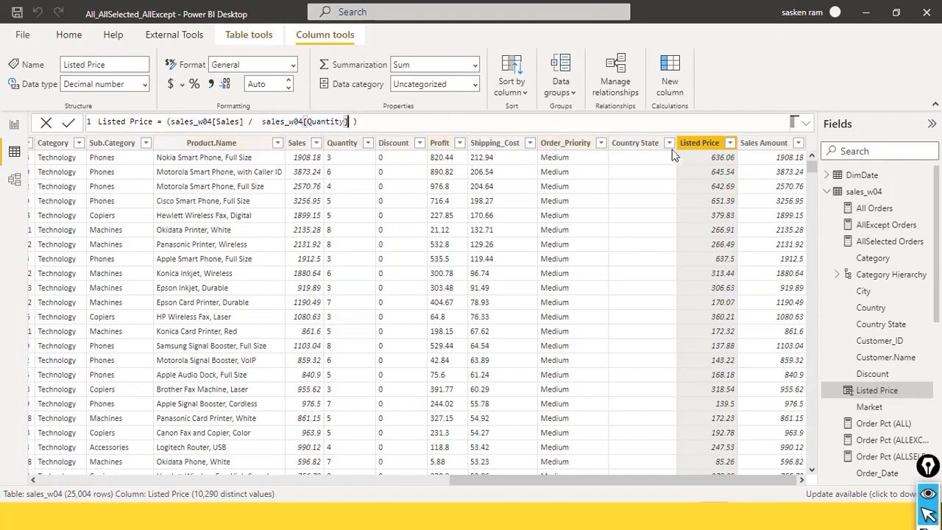
click(766, 145)
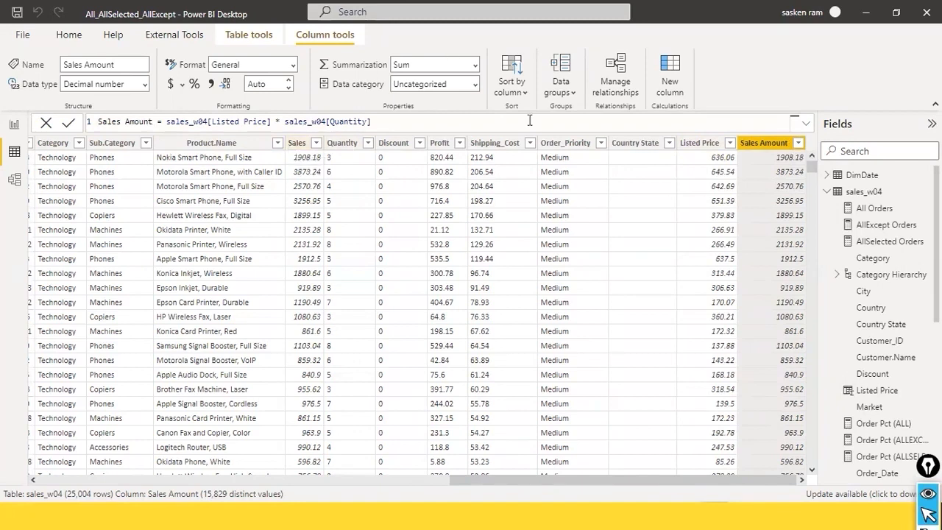
Create a calculated column in sales_w04 with the formula Listed Price 2 = sales_w04[Sales Amount] / sales_w04[Quantity].
click(686, 144)
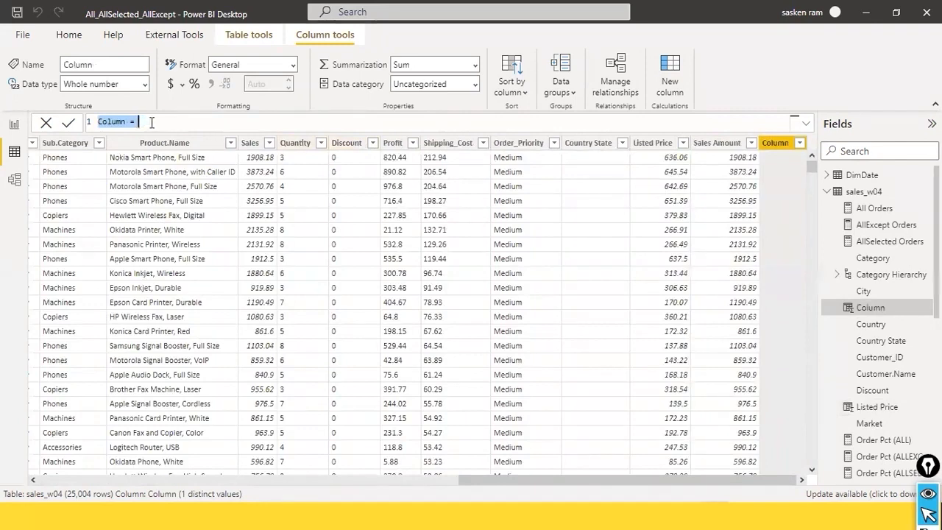
text(Lis)
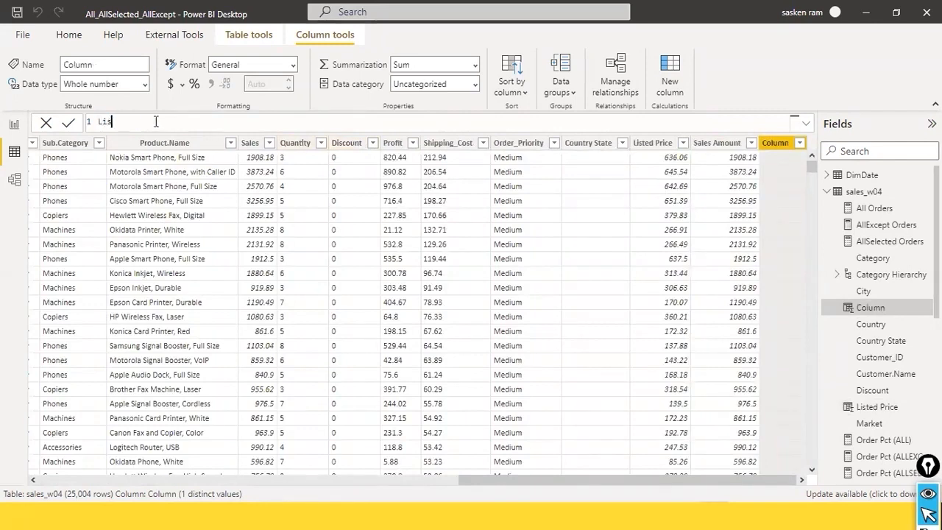
text(ted Price)
text( = sales )
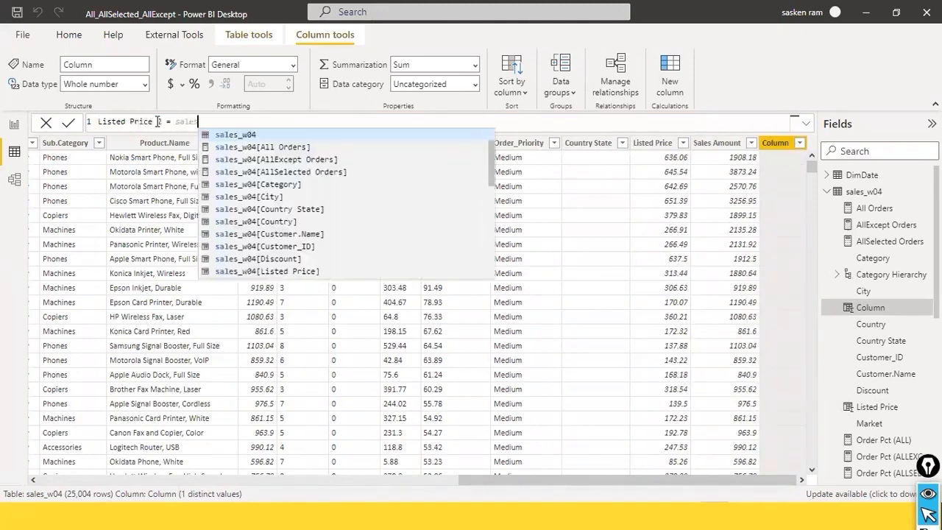
text(am)
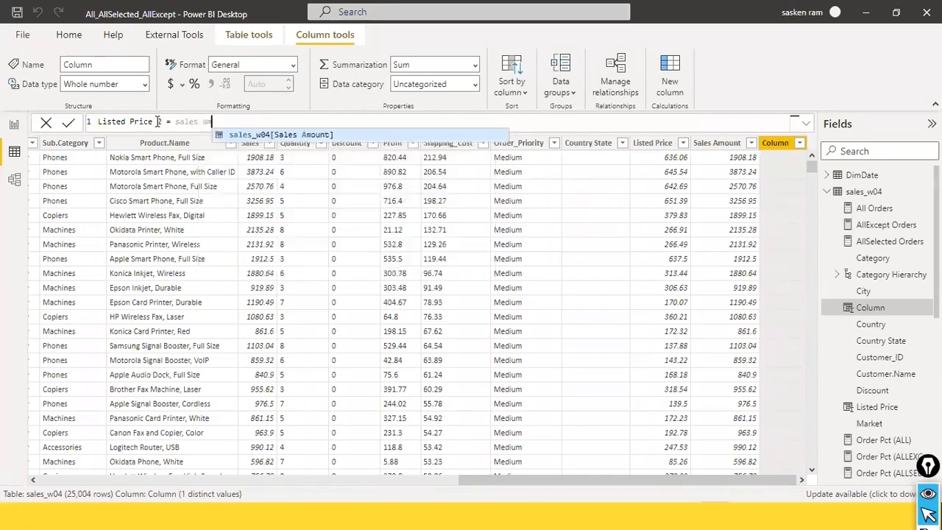
key(Tab)
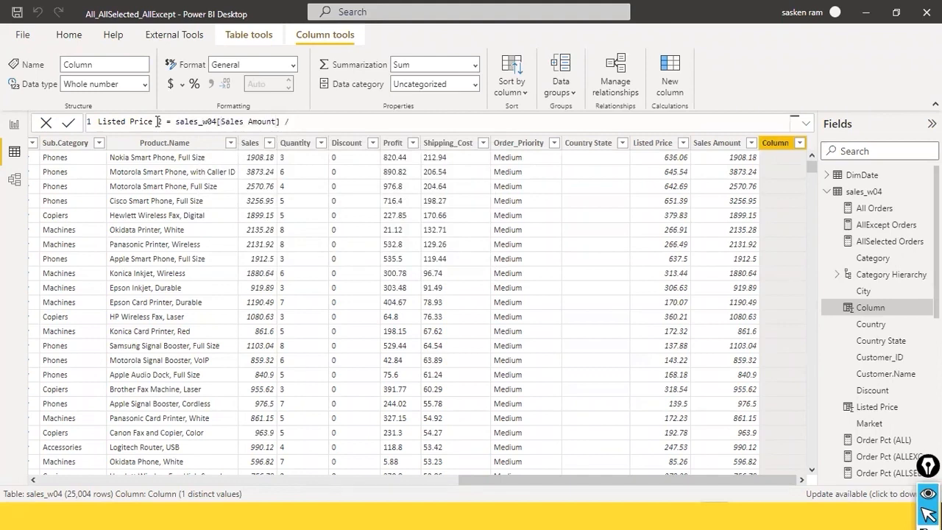
text(quanti)
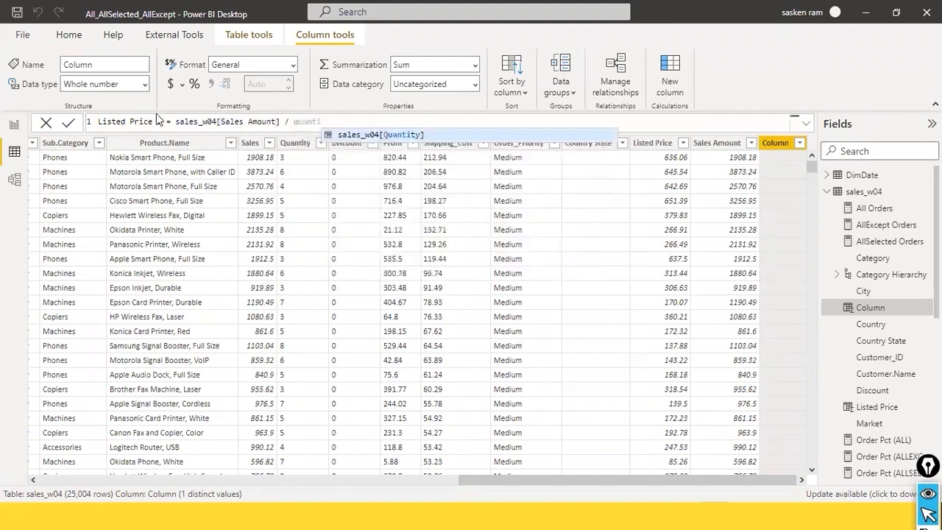
key(Tab)
key(End)
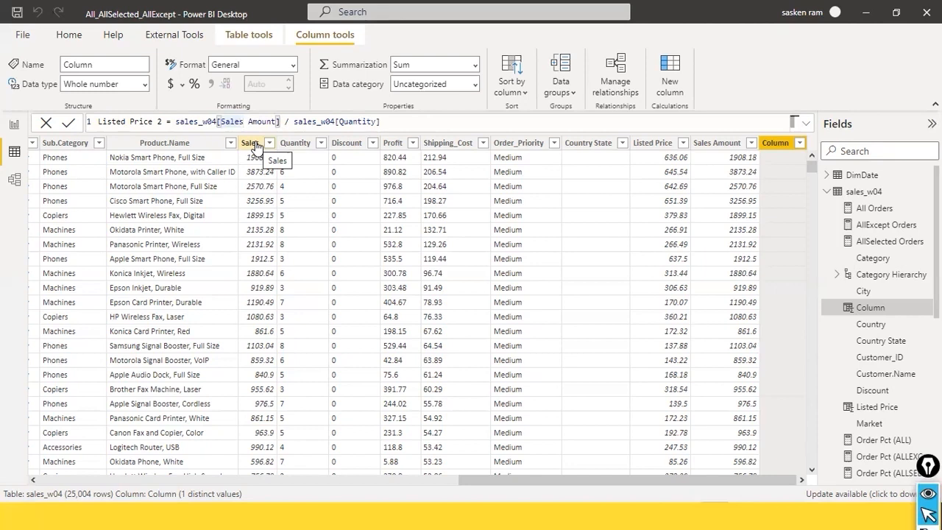
click(456, 127)
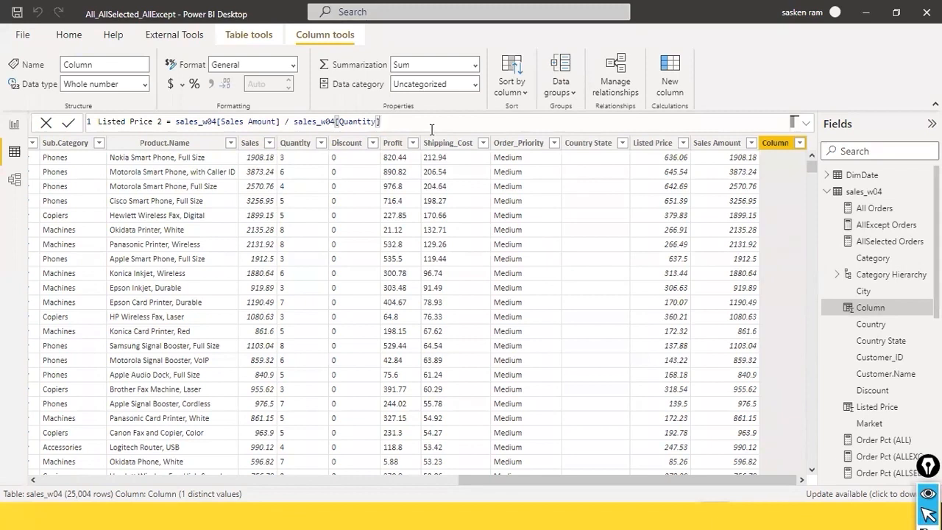
key(Return)
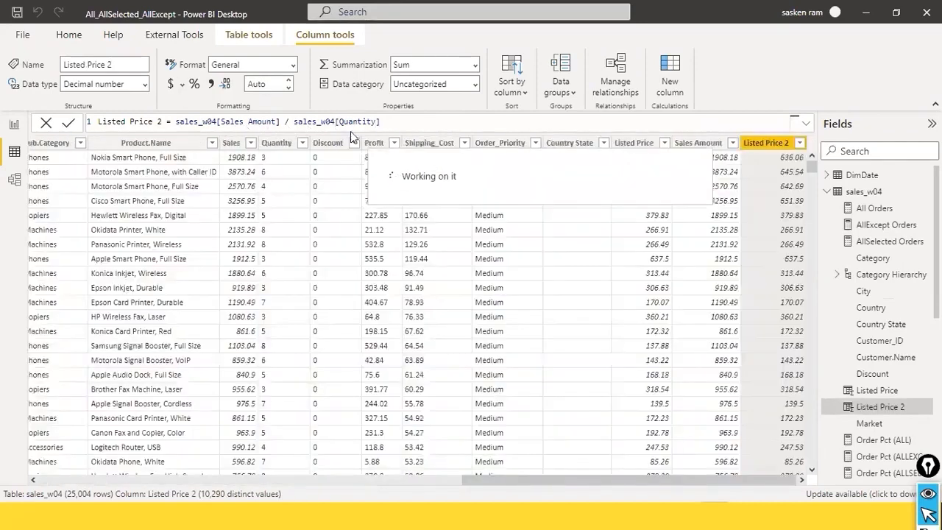
Examine the Listed Price 2 values and compare the column's formula with the Sales Amount formula.
click(313, 480)
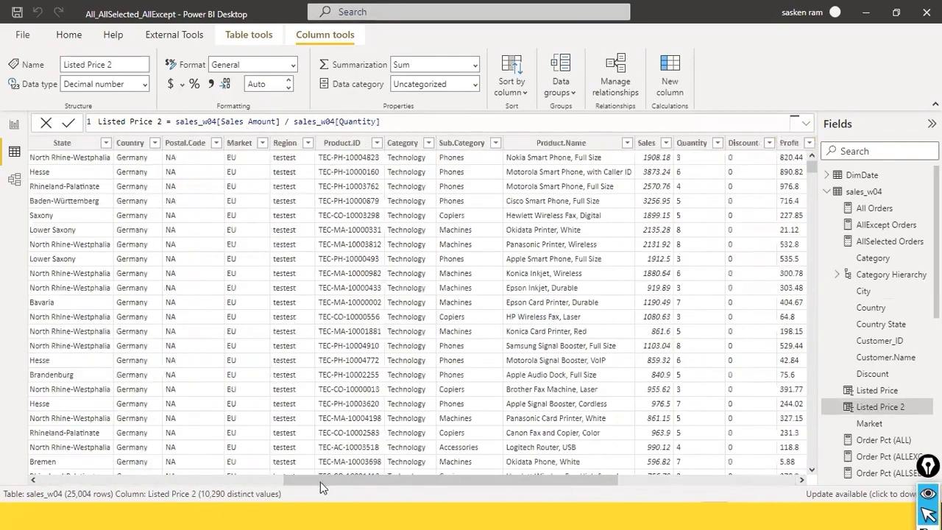
drag(414, 480, 802, 479)
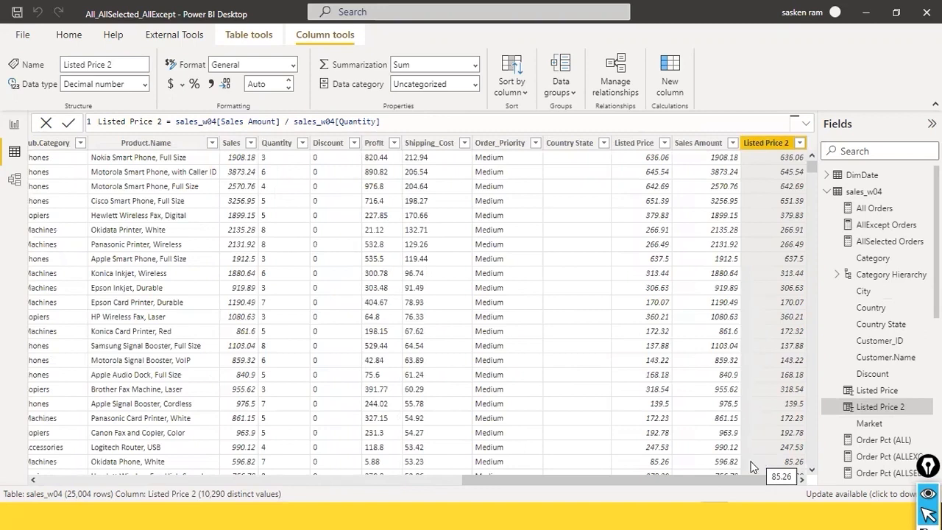
drag(531, 483, 748, 472)
drag(595, 483, 811, 506)
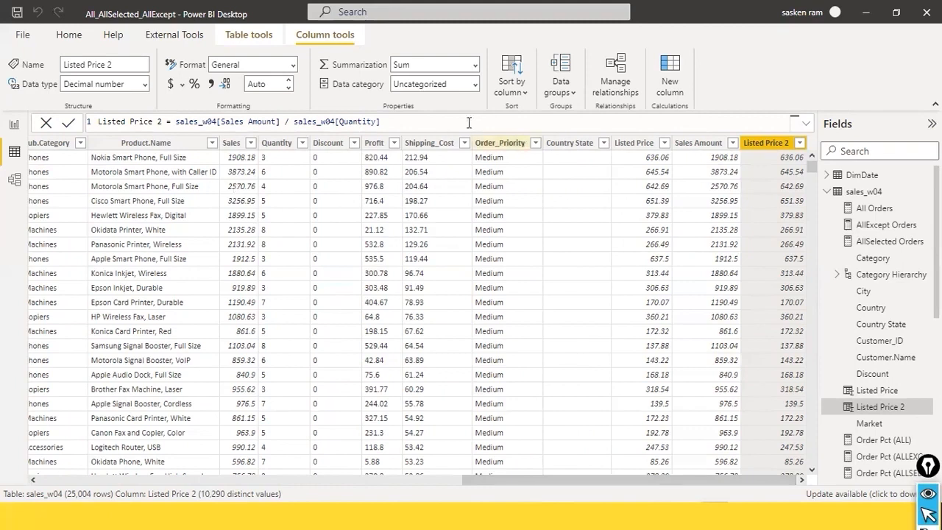
drag(174, 122, 422, 146)
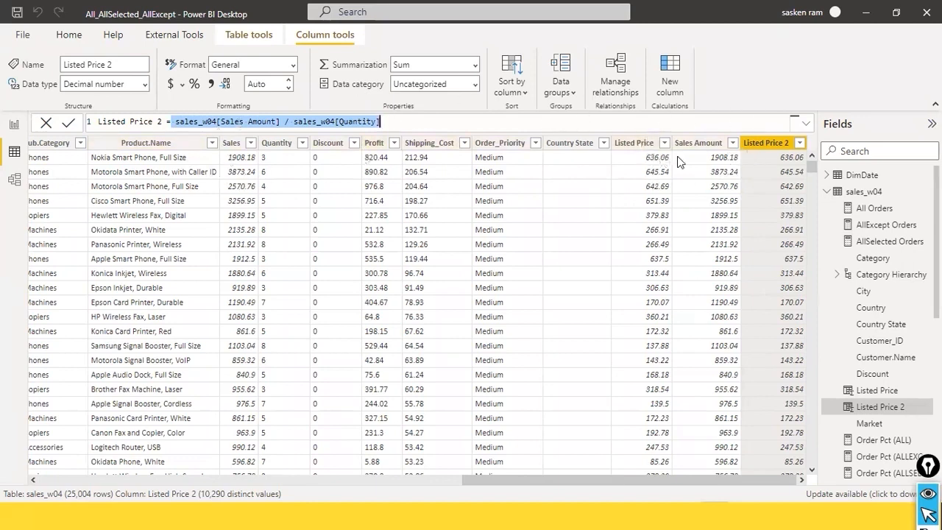
click(698, 144)
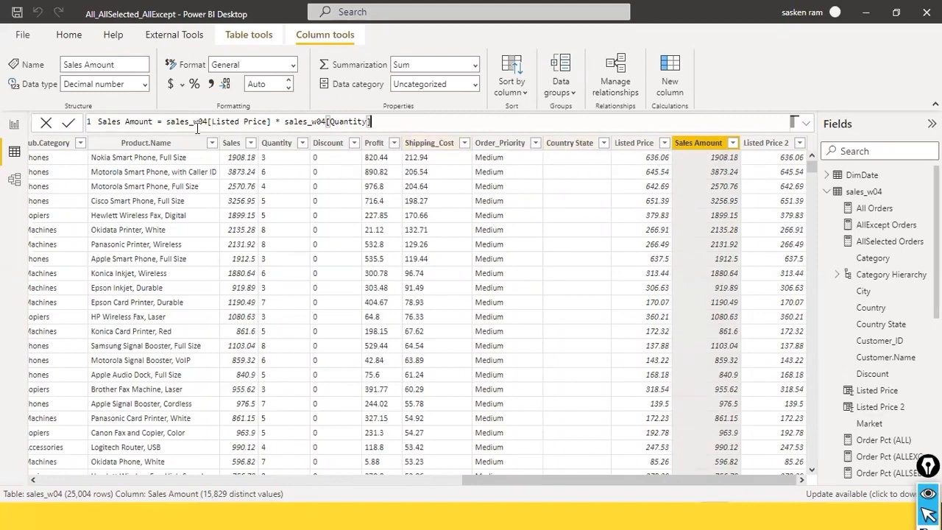
drag(173, 121, 372, 121)
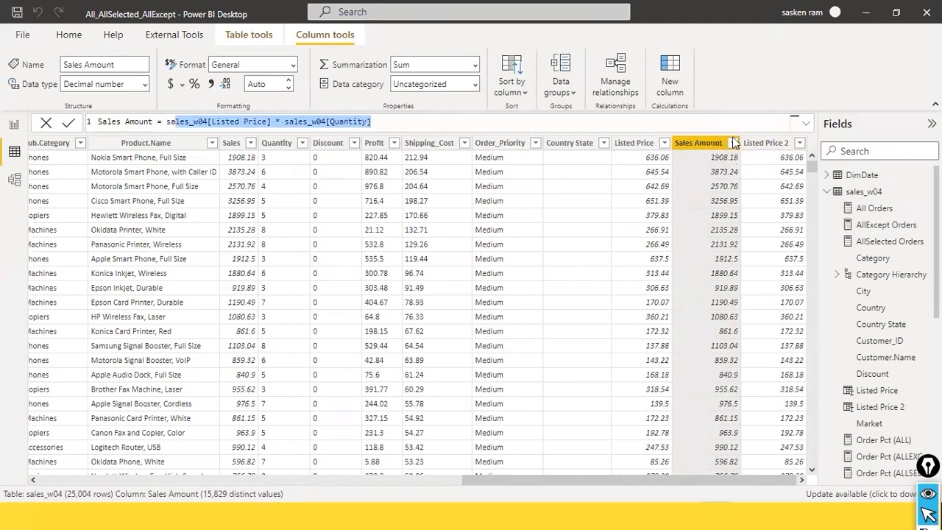
Add the Category field from sales_w04 to the table visual on report Page 3.
click(8, 122)
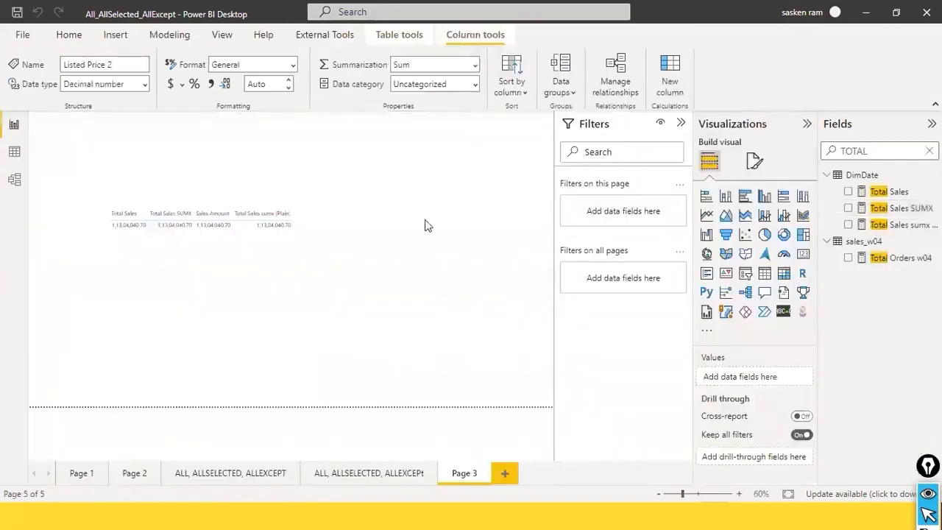
click(265, 255)
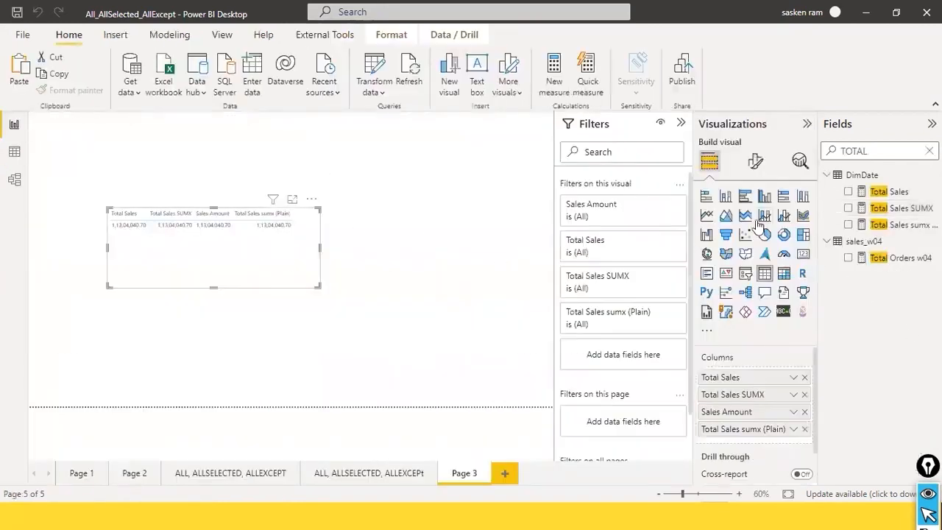
click(929, 151)
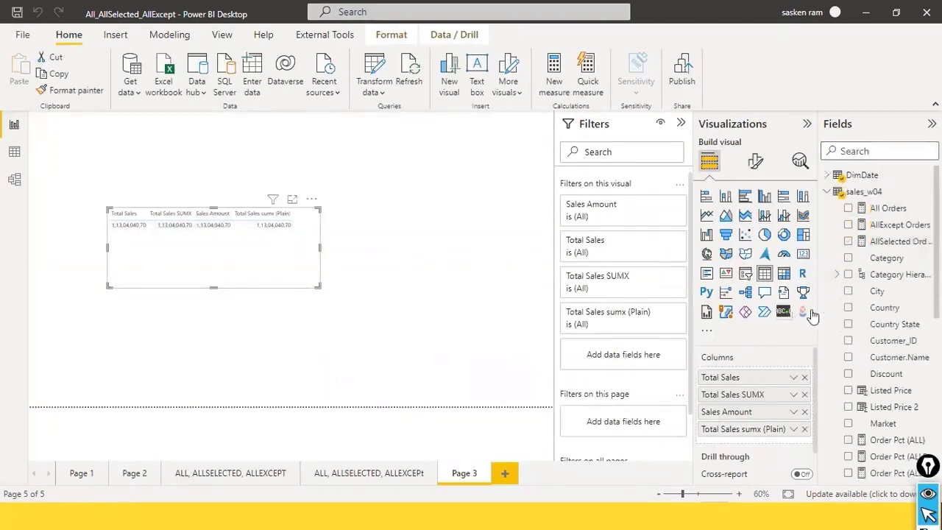
drag(874, 266, 137, 233)
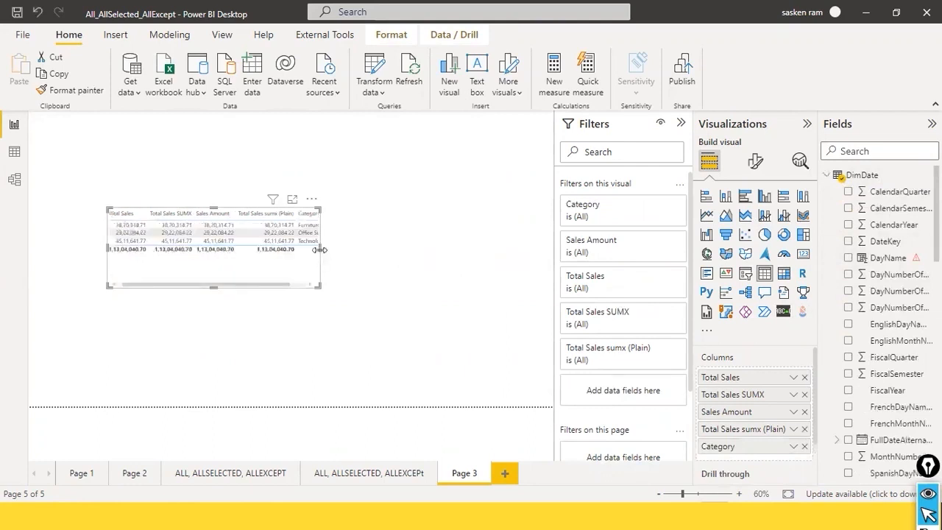
Widen the table visual on the report page so that the whole Category column fits.
click(332, 256)
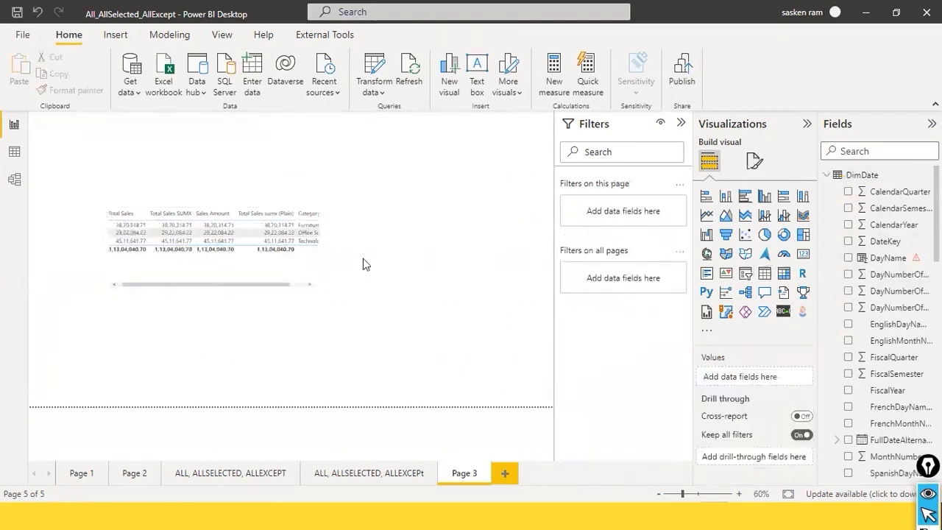
click(328, 257)
drag(327, 257, 460, 279)
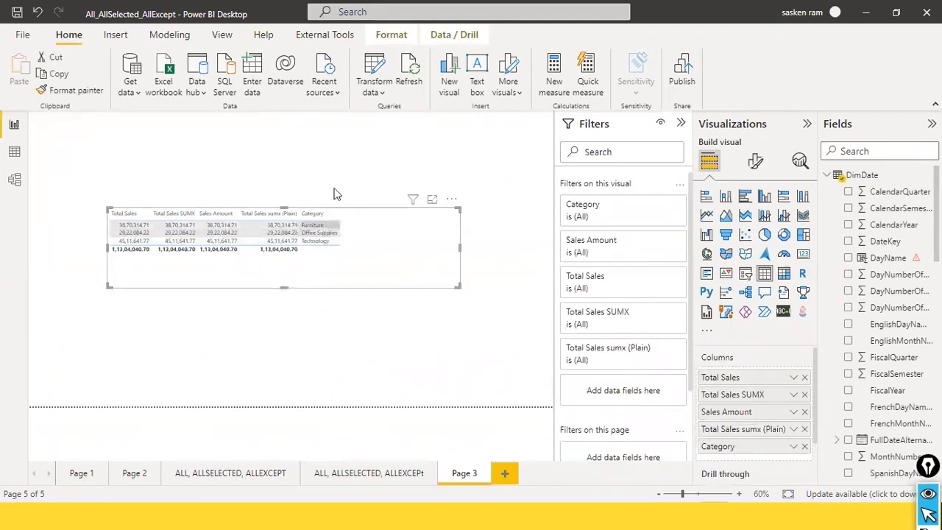
Make Category the first column of the table visual, before Total Sales, and move the visual lower on the page.
click(124, 224)
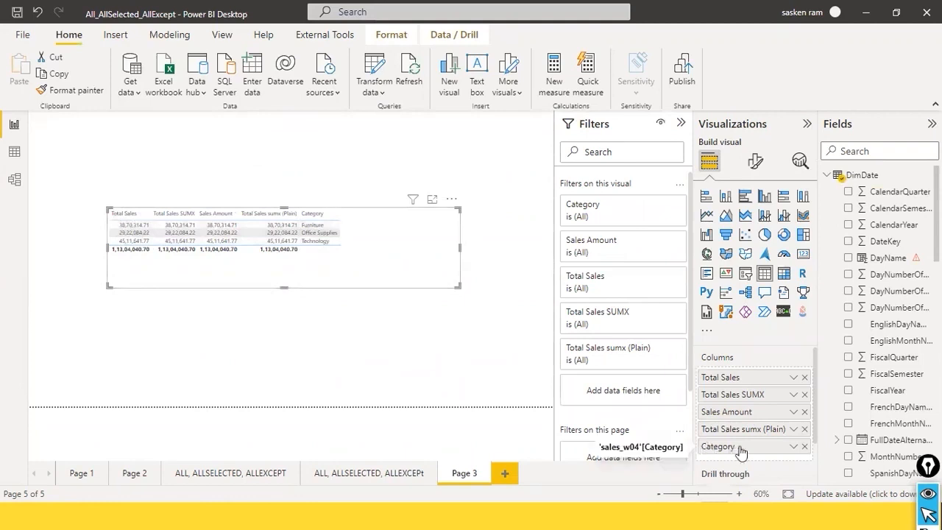
drag(741, 452, 742, 386)
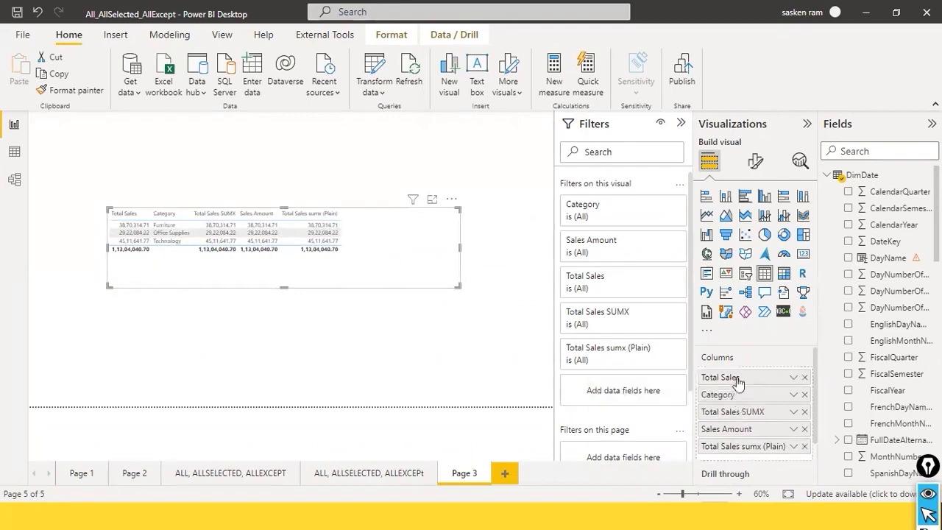
drag(742, 380, 742, 401)
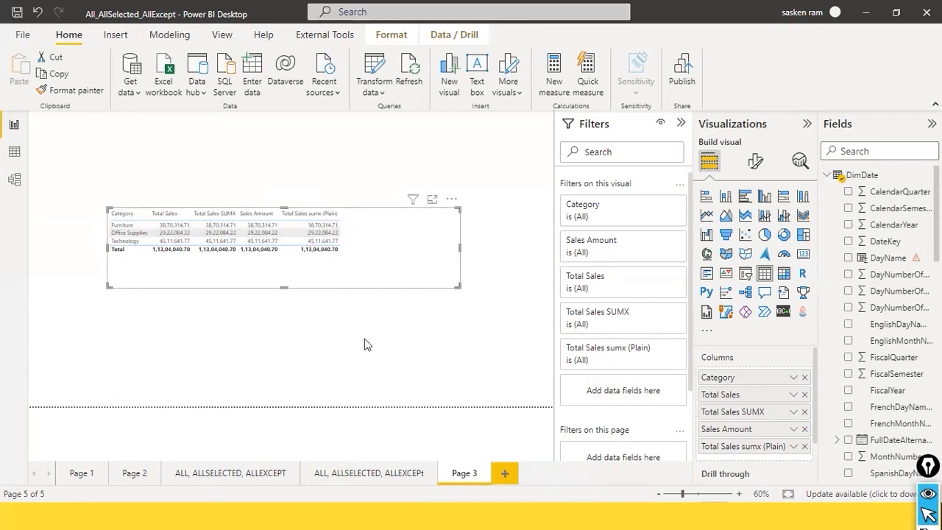
drag(406, 276, 390, 357)
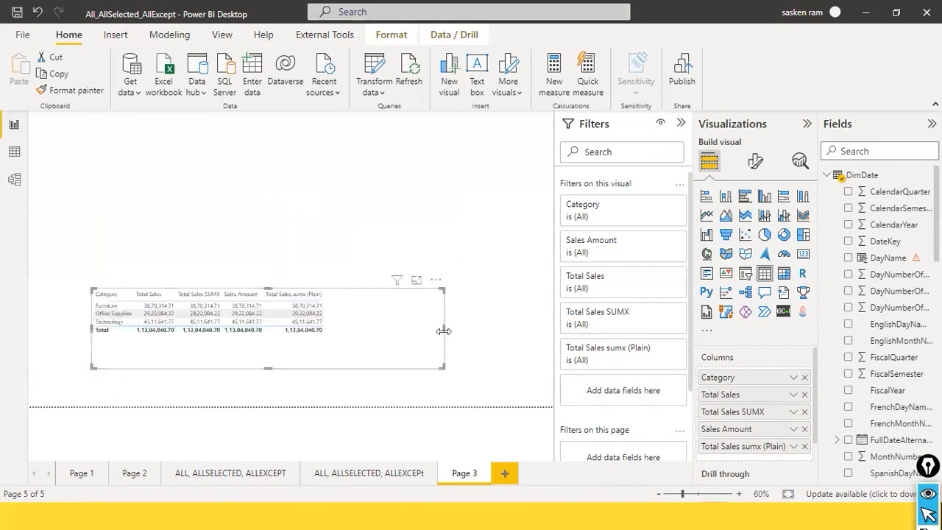
Add a slicer for the Category field from sales_w04 to report Page 3, positioned above the sales table.
click(426, 219)
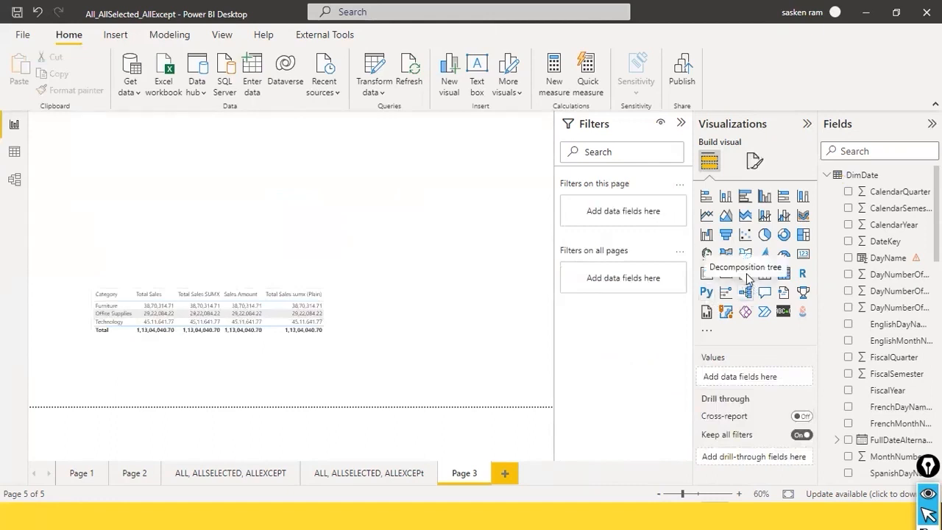
click(745, 273)
drag(165, 213, 367, 213)
drag(355, 285, 409, 179)
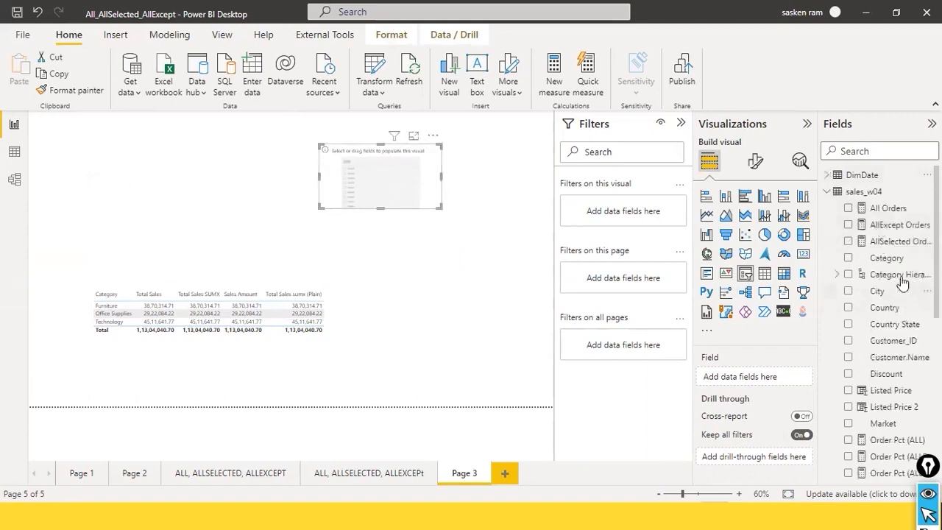
drag(892, 258, 406, 181)
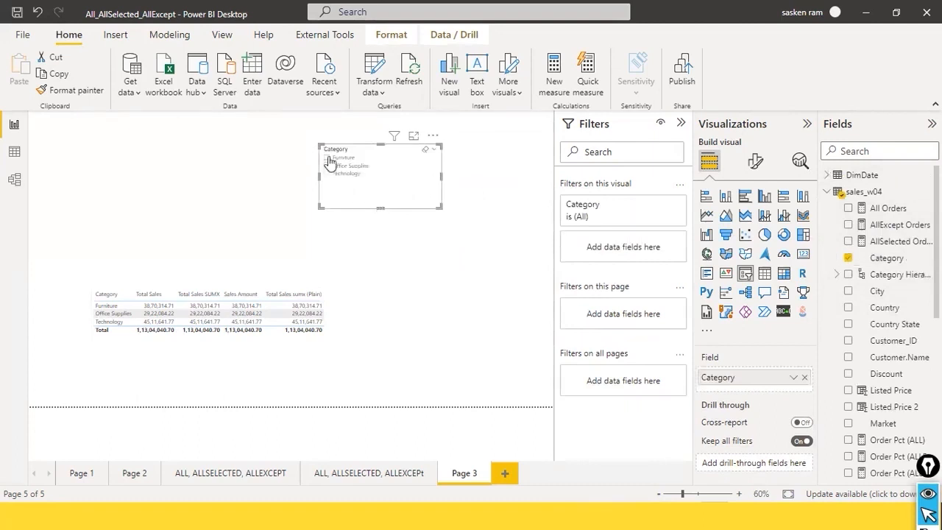
Filter the sales table with the Category slicer, first by Furniture and Technology together, and finally by Office Supplies only.
click(327, 158)
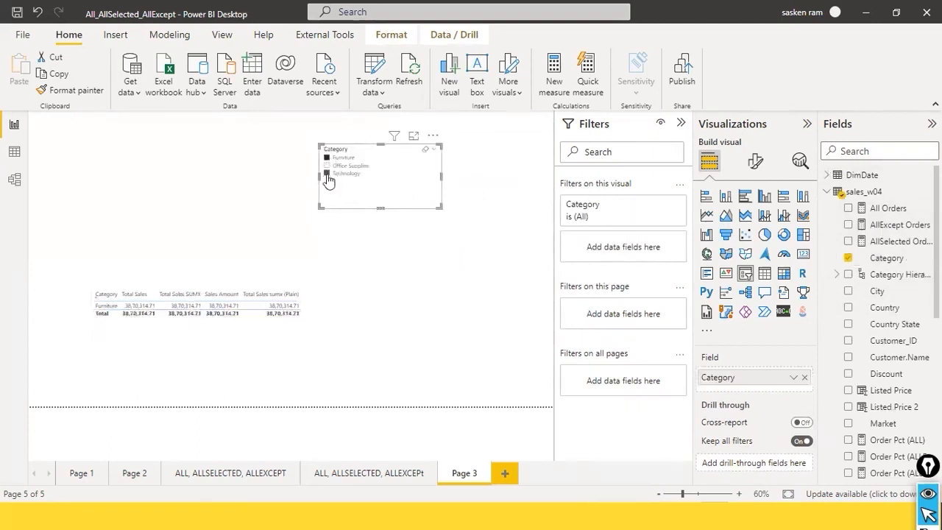
ctrl+click(327, 174)
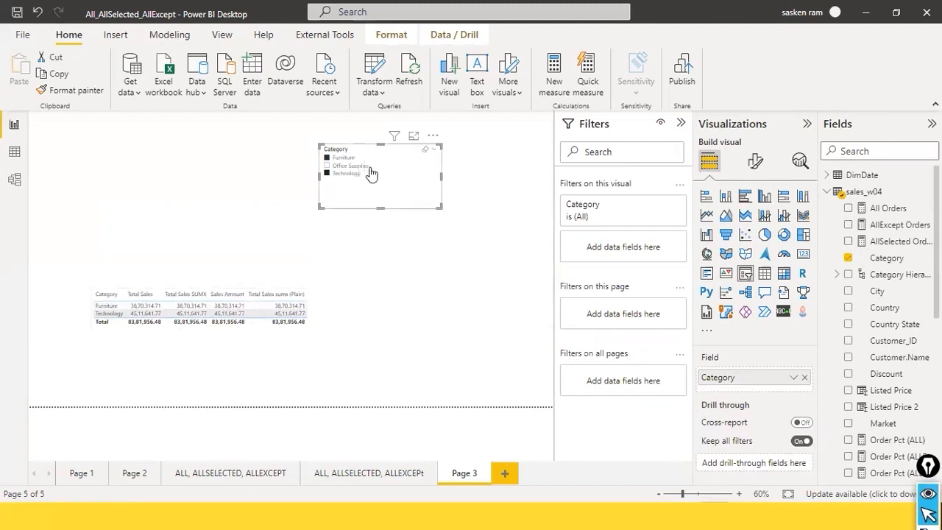
click(327, 166)
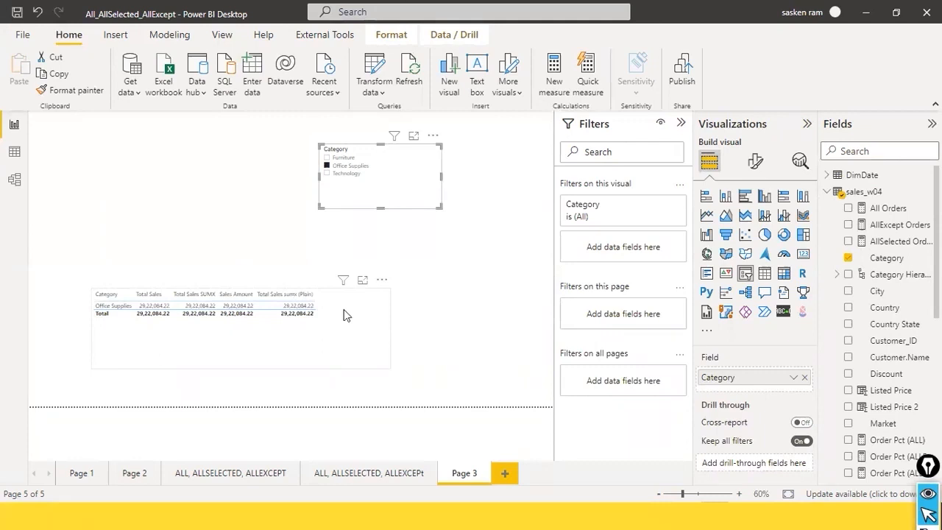
Compare the row-level Sales Amount and Listed Price 2 values in sales_w04 with the slicer-filtered table on Page 3.
click(15, 154)
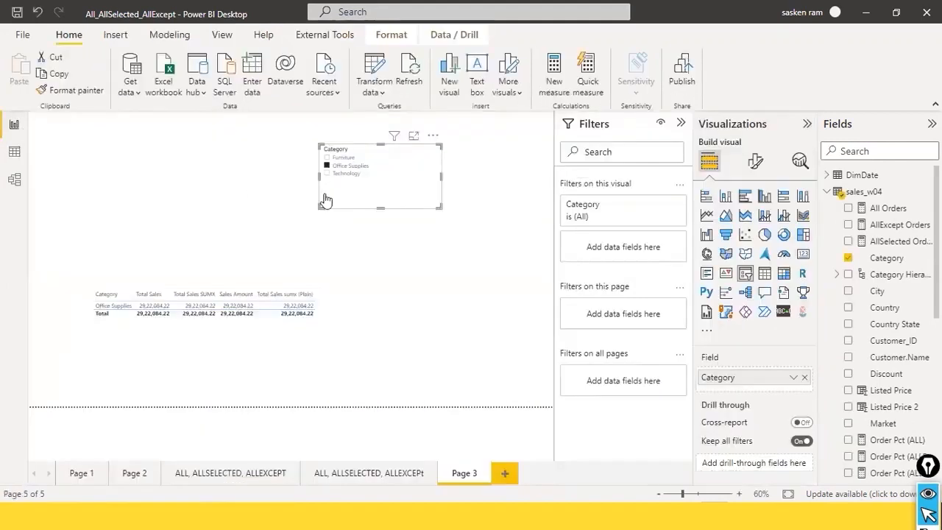
click(14, 125)
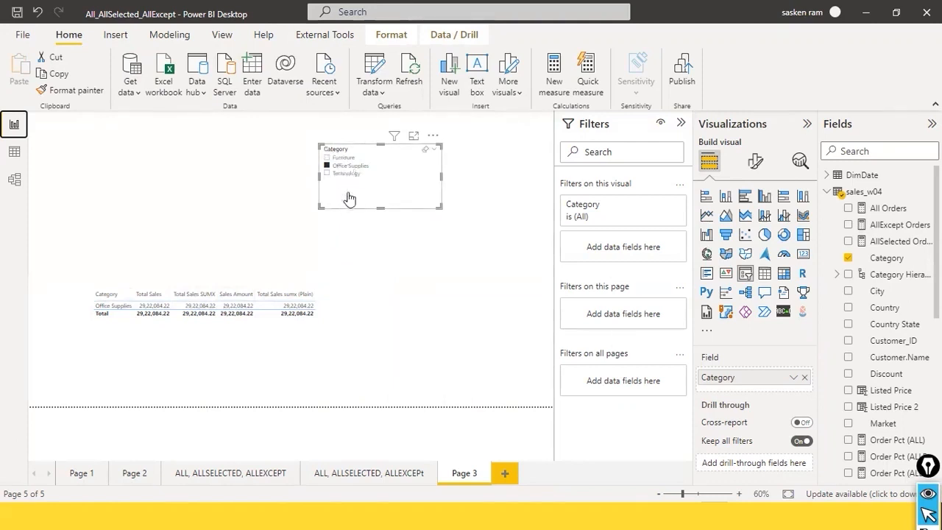
click(14, 152)
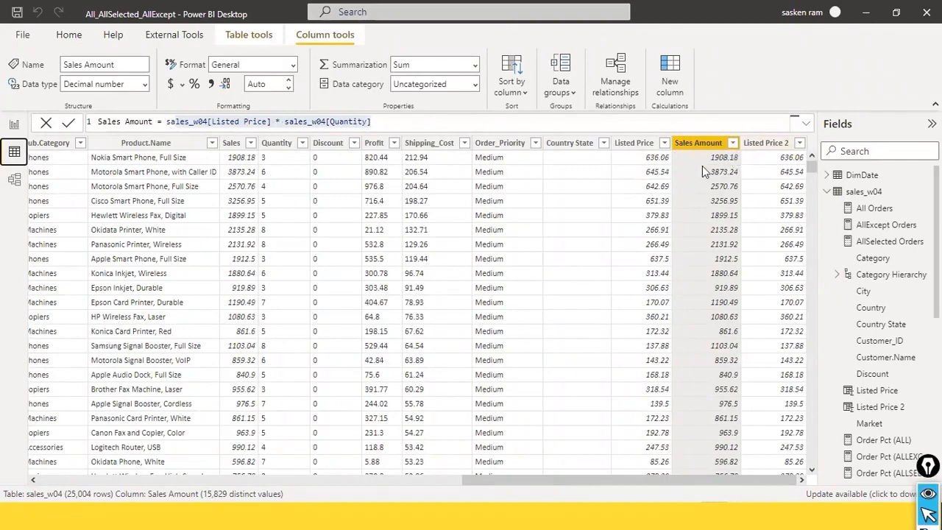
click(324, 475)
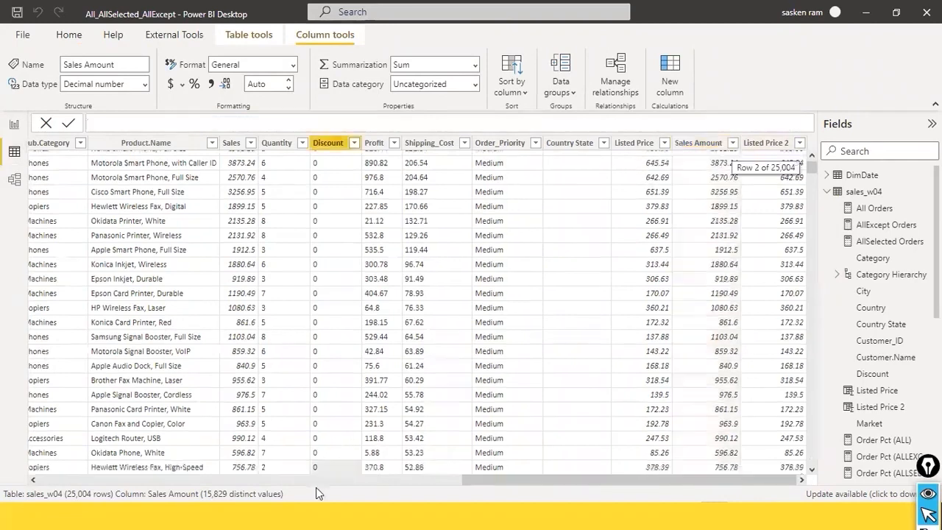
drag(475, 483, 785, 480)
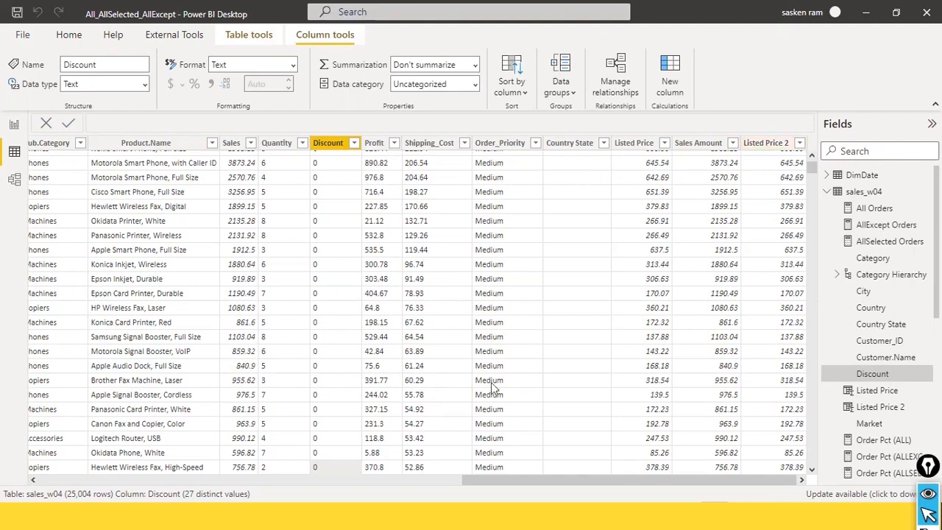
click(385, 467)
drag(765, 480, 835, 469)
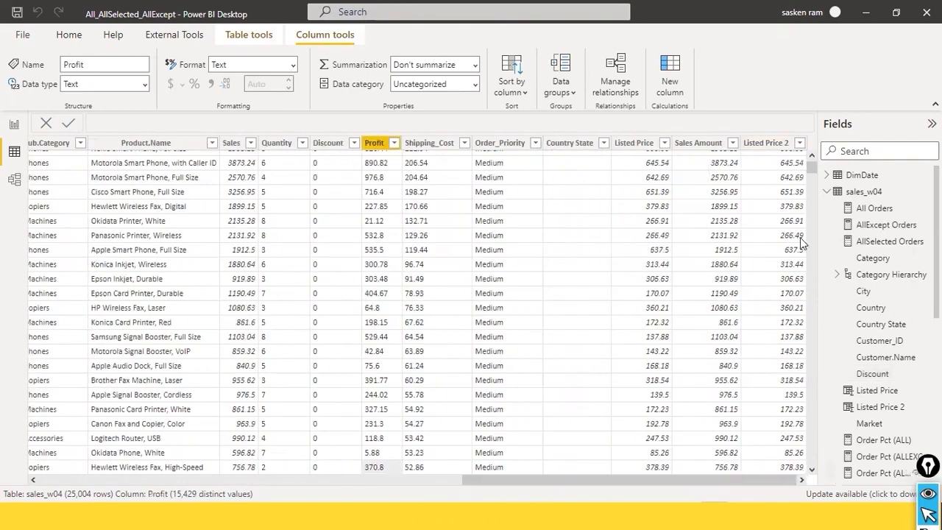
scroll(801, 211, up, 1)
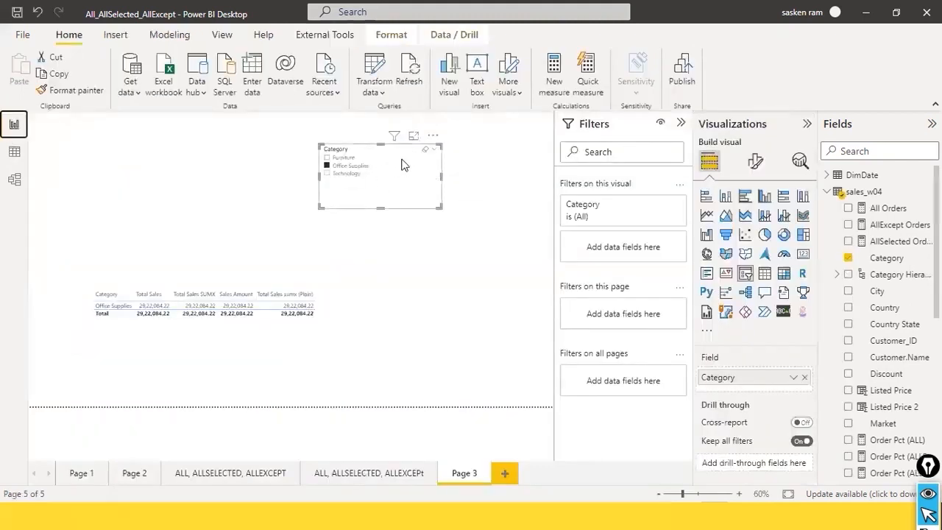
click(13, 153)
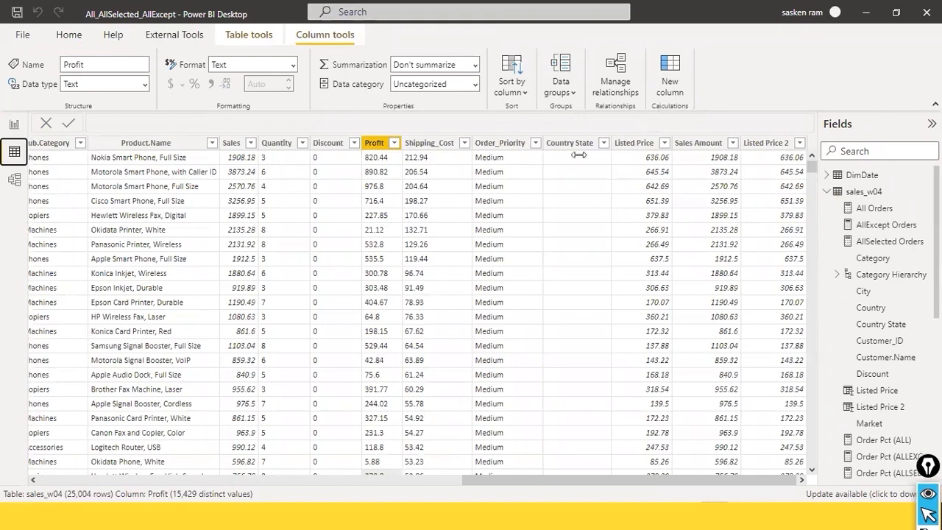
Switch to the PowerPoint slide show about calculated columns, calculated measures and calculated tables in DAX.
key(alt+Tab)
key(alt+Tab)
key(alt+Tab)
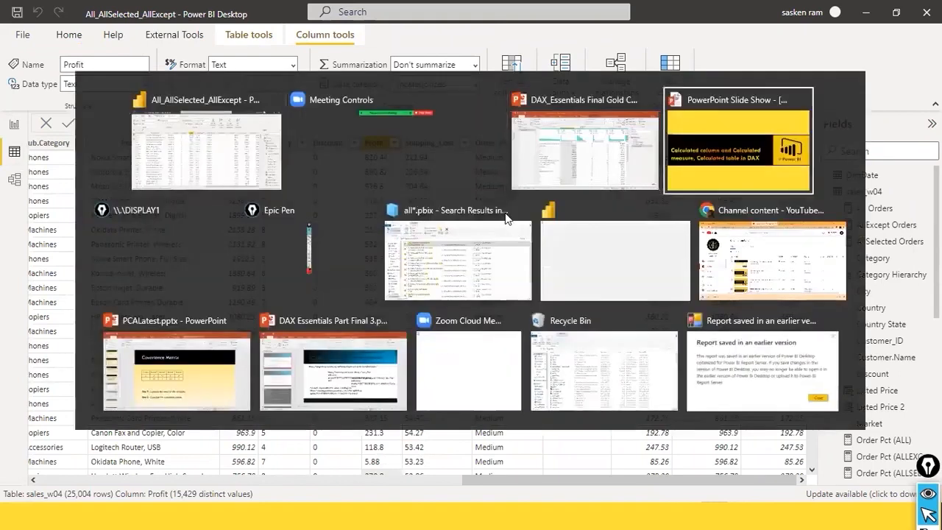
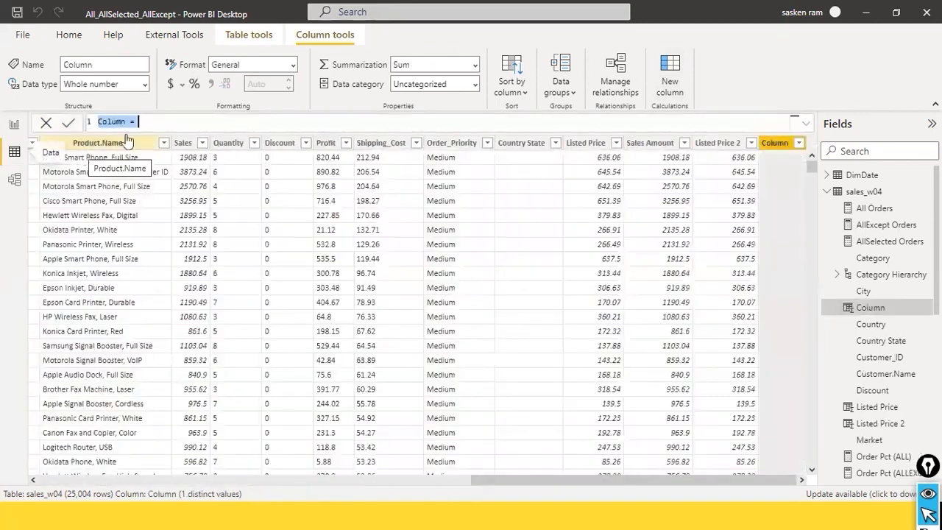
Name the new calculated column in sales_w04 Cost Price and start its formula with sales_w04[Listed Price 2].
text(C)
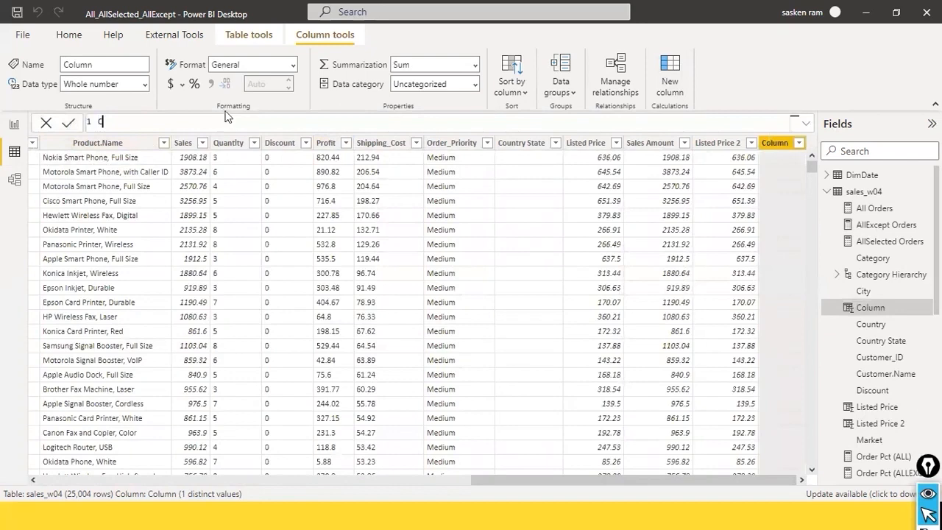
text(ost Price +)
key(BackSpace)
key(BackSpace)
text(=)
text(list)
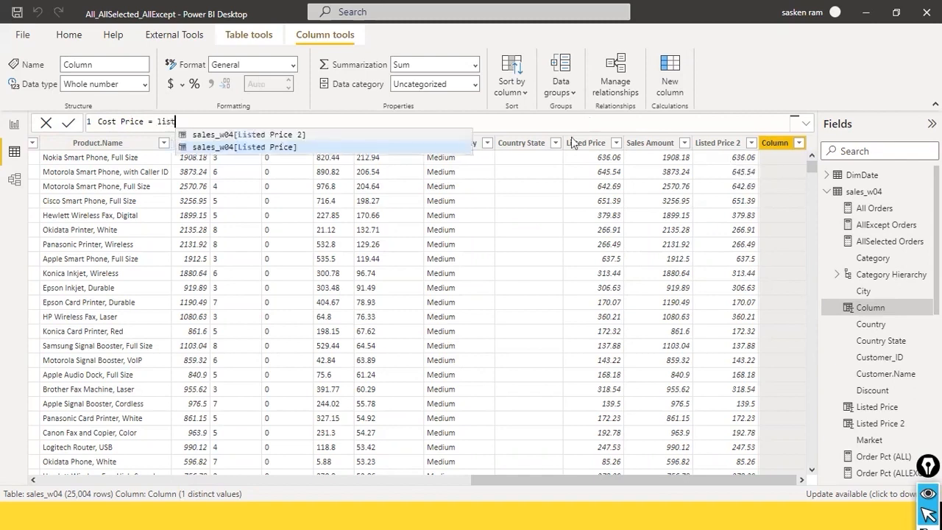
key(Tab)
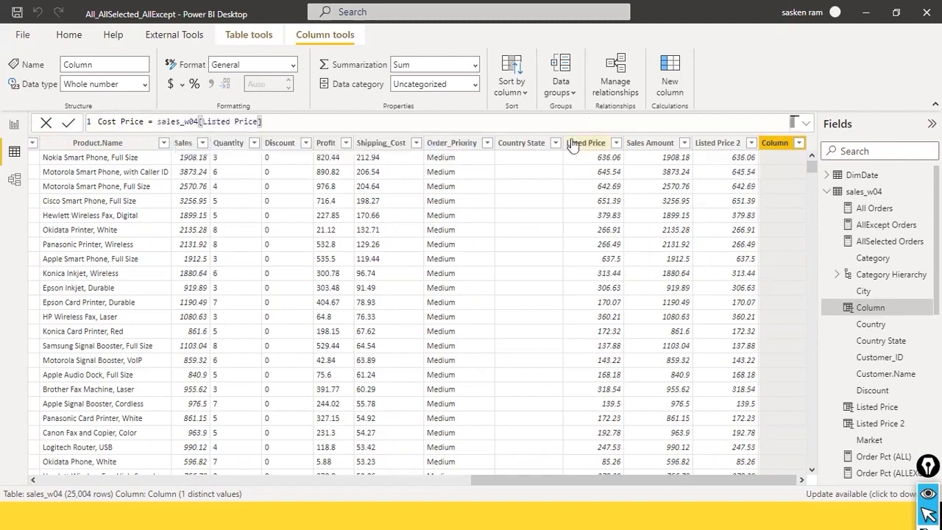
key(BackSpace)
text(2)
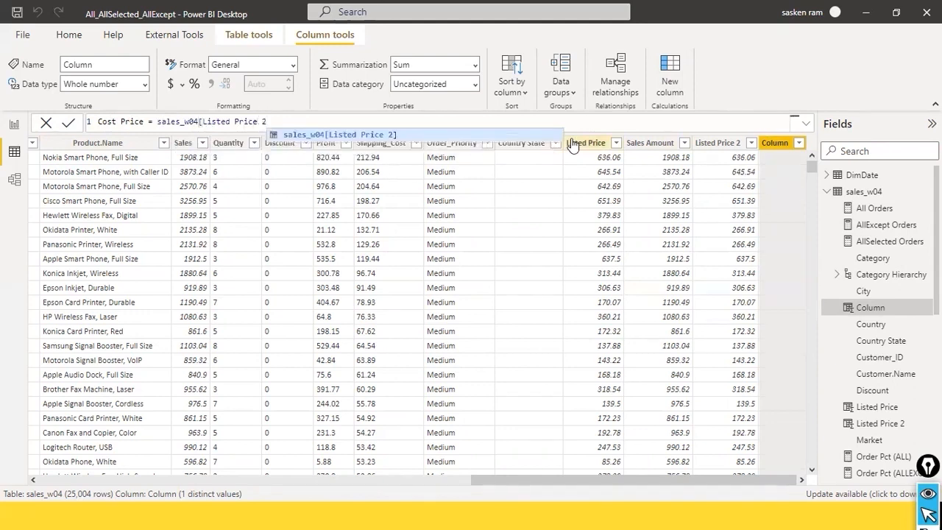
text(])
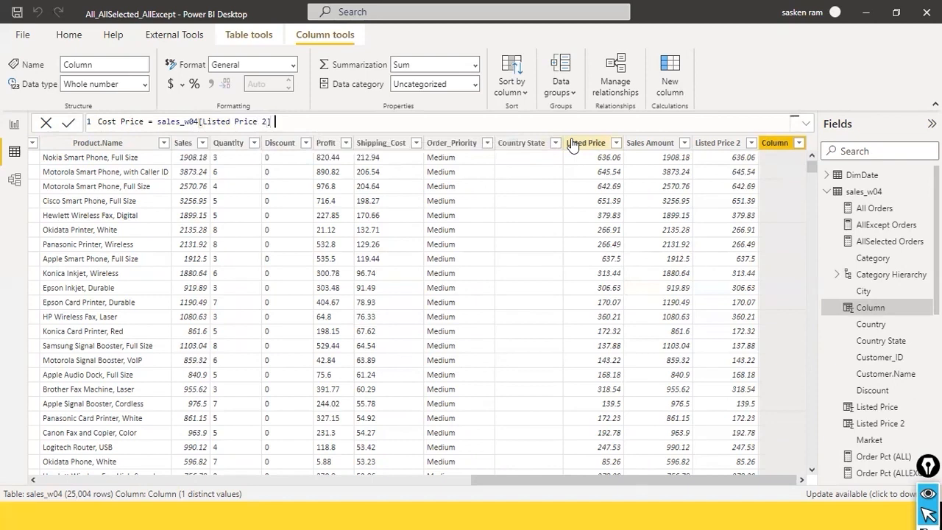
Complete the Cost Price formula as (sales_w04[Listed Price 2] * 0.3) and commit it.
text( * 0.3))
key(Left)
key(Left)
key(Left)
key(Left)
key(Left)
key(Left)
key(Left)
key(Left)
key(Left)
key(Left)
key(Left)
key(Left)
key(Left)
key(Left)
key(Left)
key(Left)
key(Left)
key(Left)
key(Left)
key(Left)
key(Left)
key(Left)
key(Left)
key(Left)
key(Left)
key(Left)
key(Left)
key(Left)
key(Left)
text(()
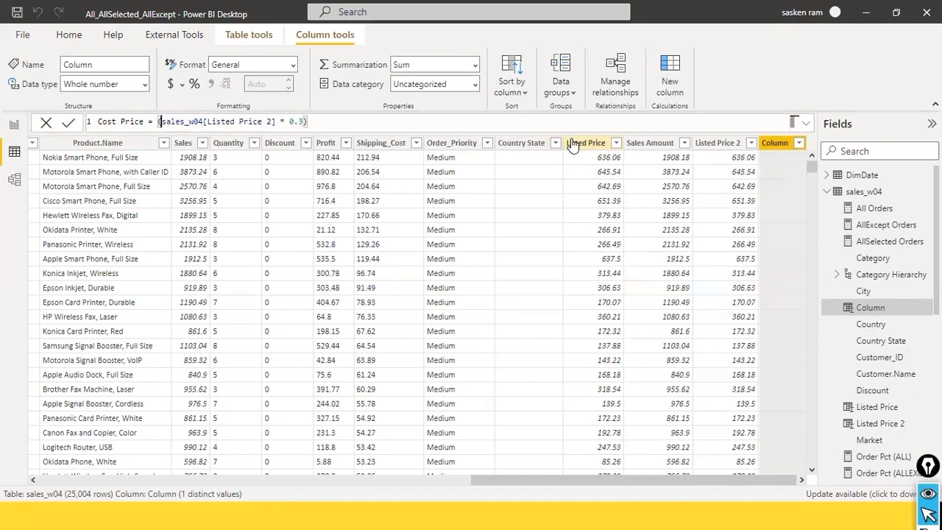
key(Return)
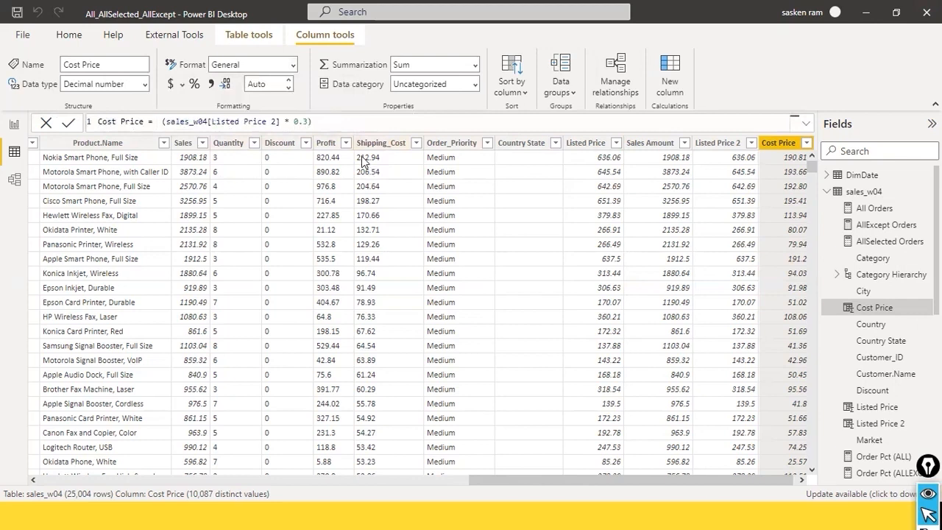
Set the multiplier in the Cost Price formula to 0.03 and commit the change.
key(BackSpace)
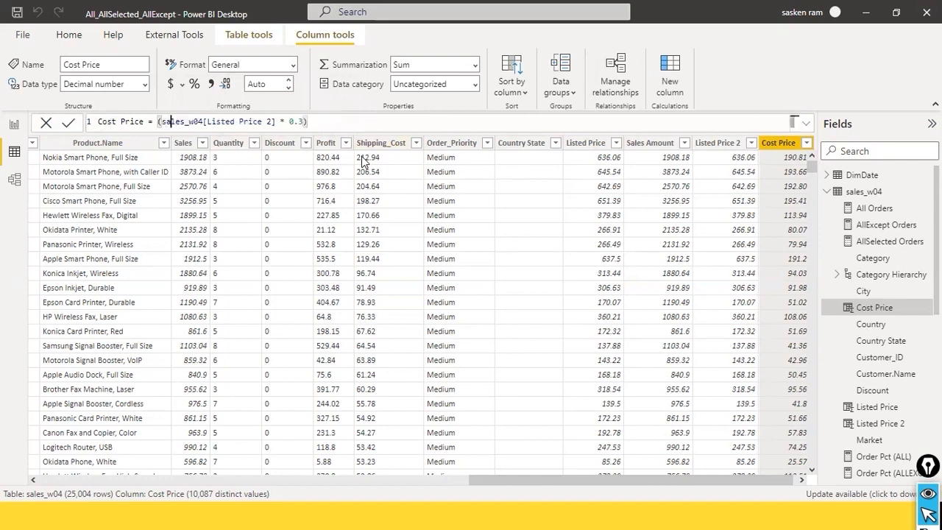
key(Right)
key(Right)
key(Right)
key(Right)
key(Right)
key(Right)
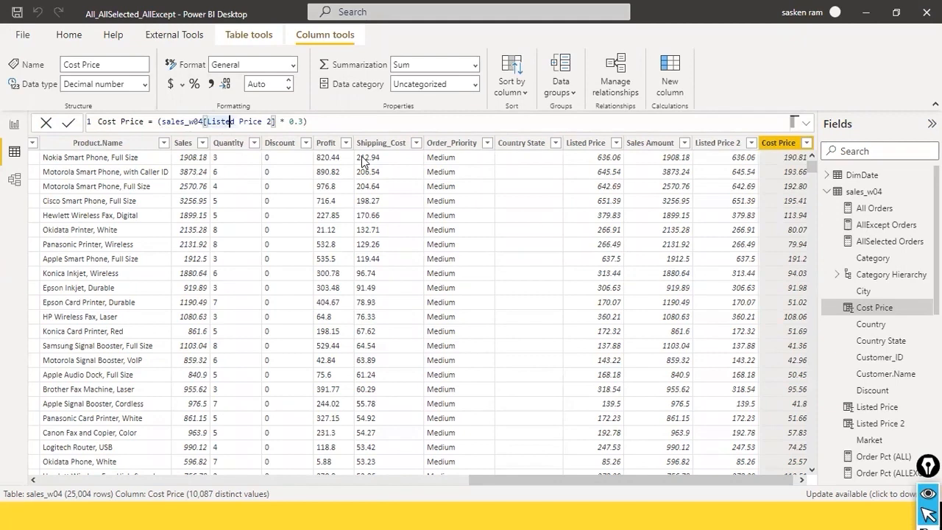
key(Right)
key(Right)
key(Right)
key(Right)
key(Right)
key(Right)
key(Right)
key(Right)
key(Right)
key(Right)
key(Right)
key(Right)
key(Right)
key(Right)
key(Right)
text(0)
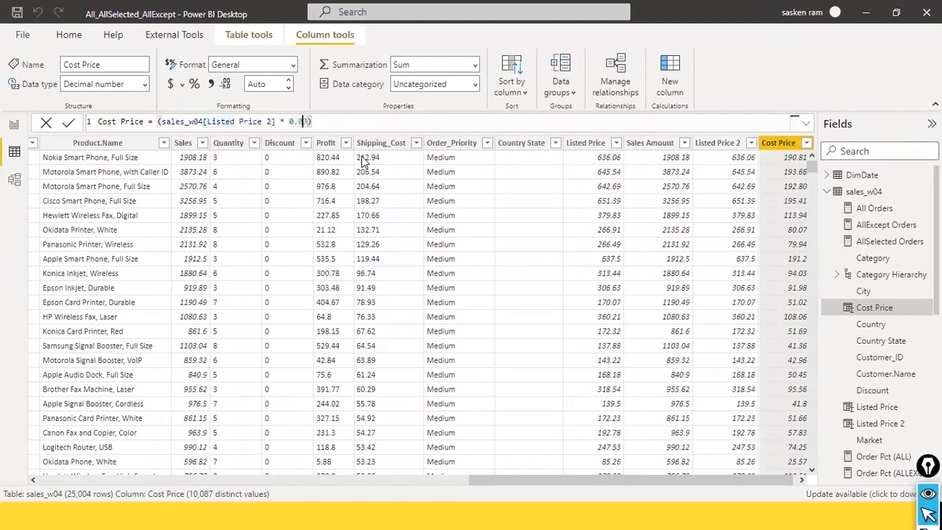
key(Return)
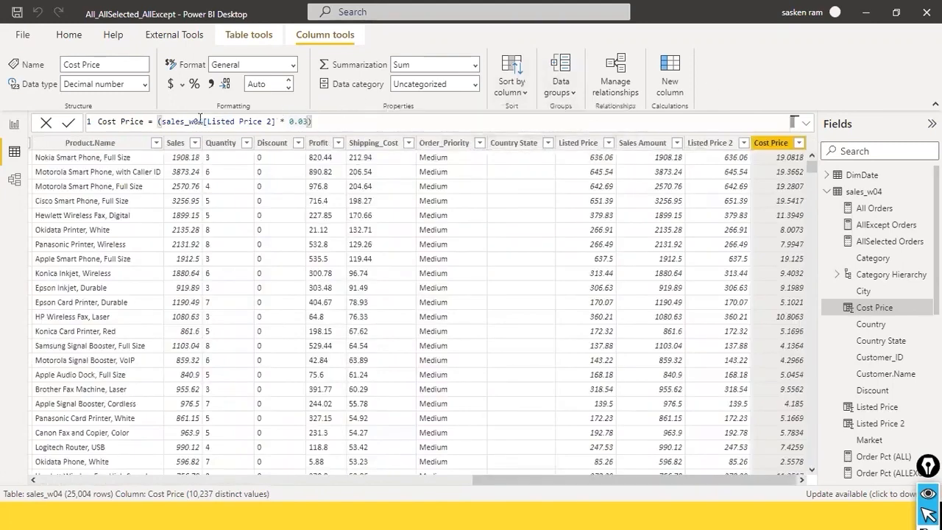
Change the Cost Price formula to sales_w04[Listed Price 2] - (sales_w04[Listed Price 2] * 0.08) and commit it.
drag(161, 121, 274, 123)
key(ctrl+c)
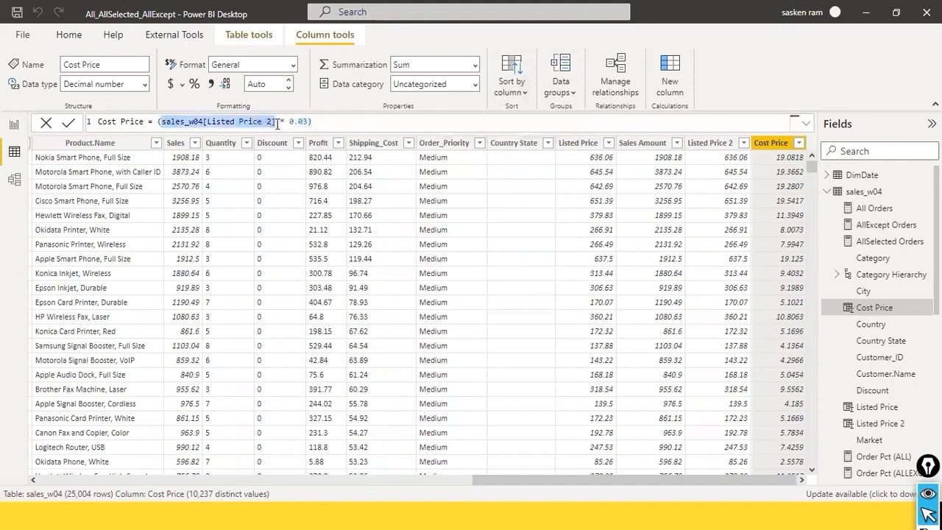
click(156, 120)
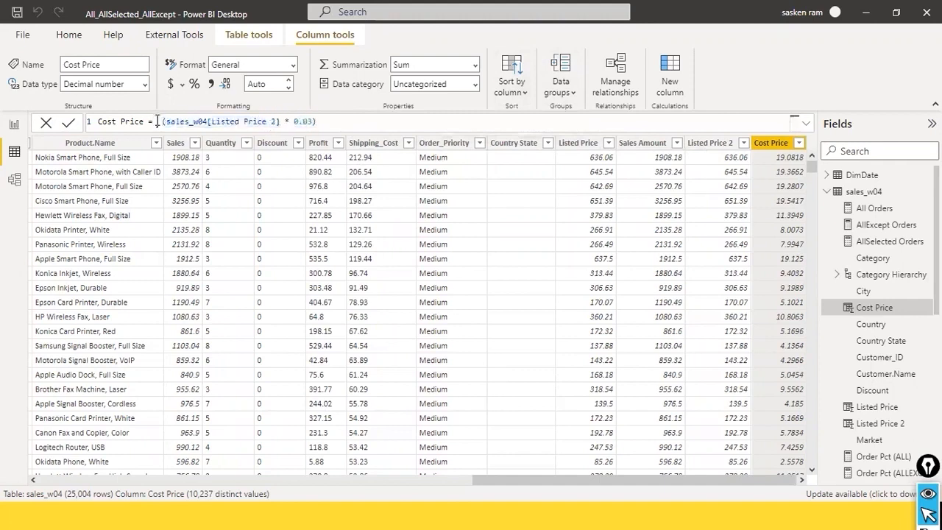
key(ctrl+v)
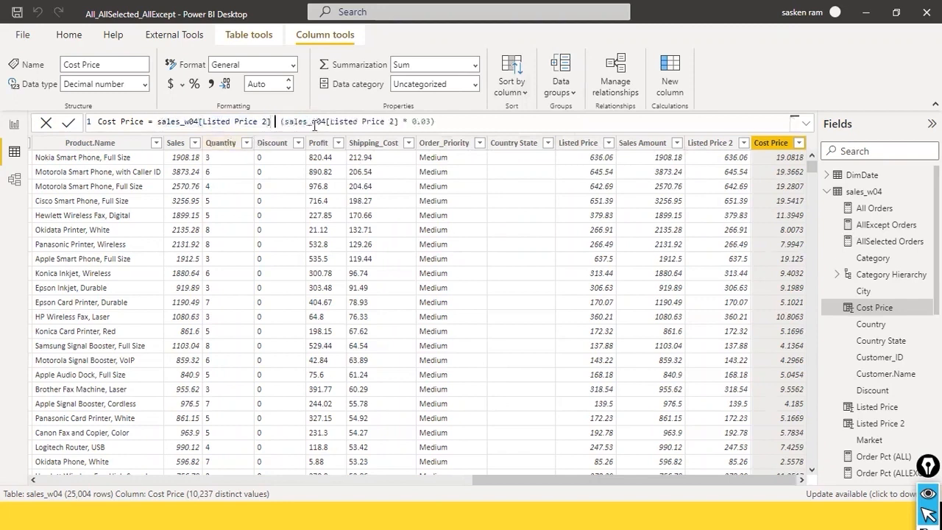
text(-)
click(440, 122)
key(BackSpace)
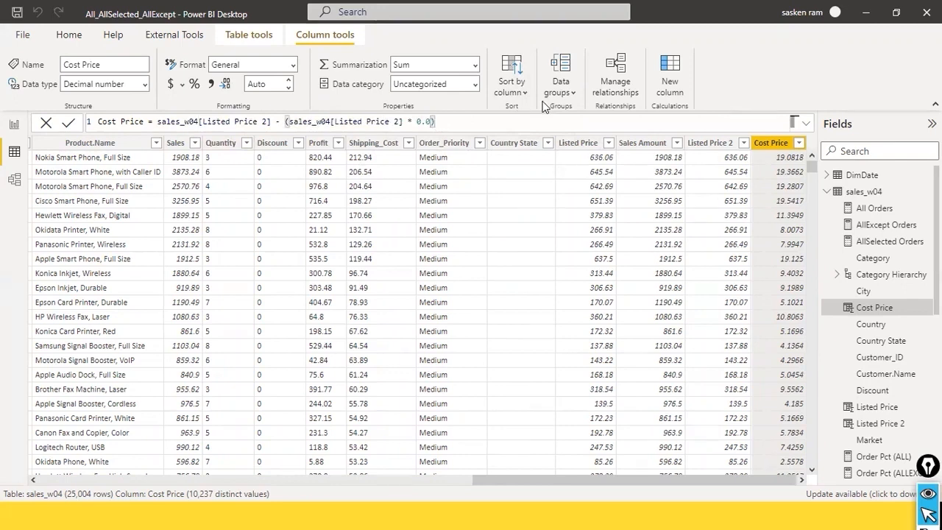
text(8)
key(Return)
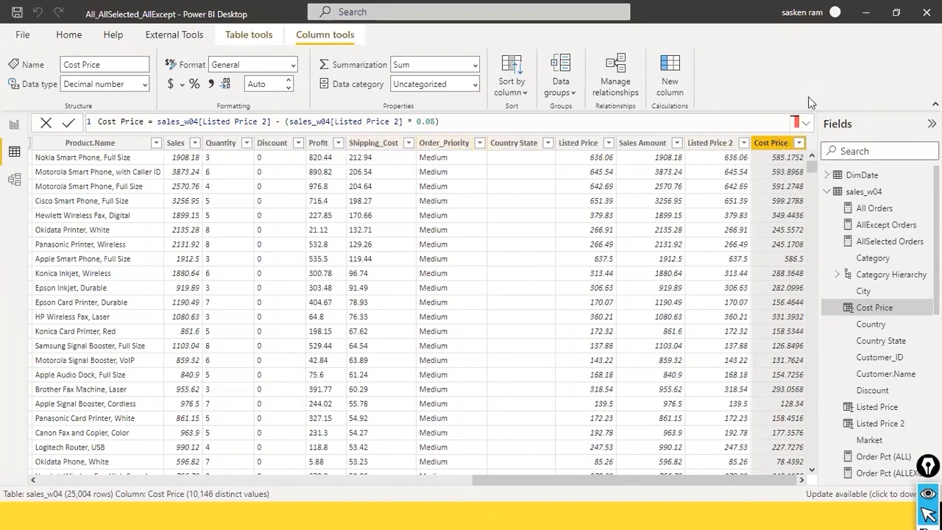
click(445, 121)
shift+click(111, 122)
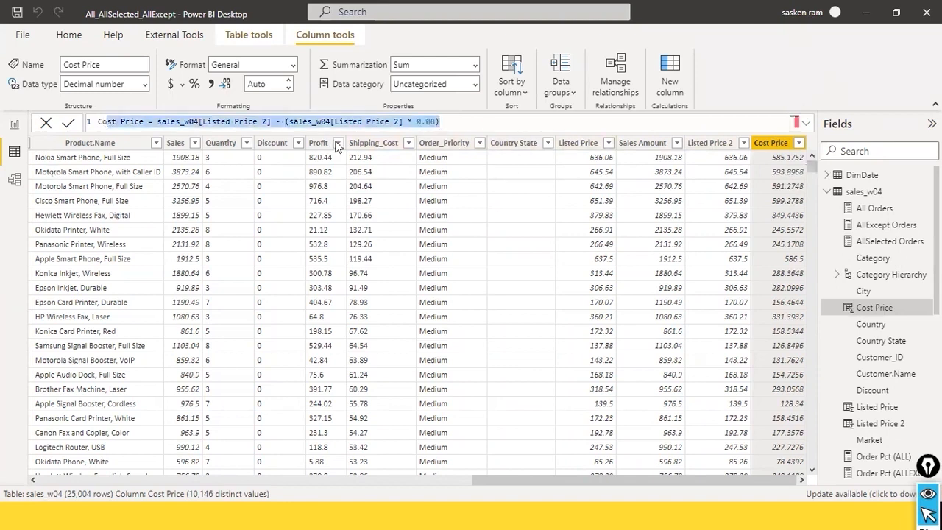
click(116, 121)
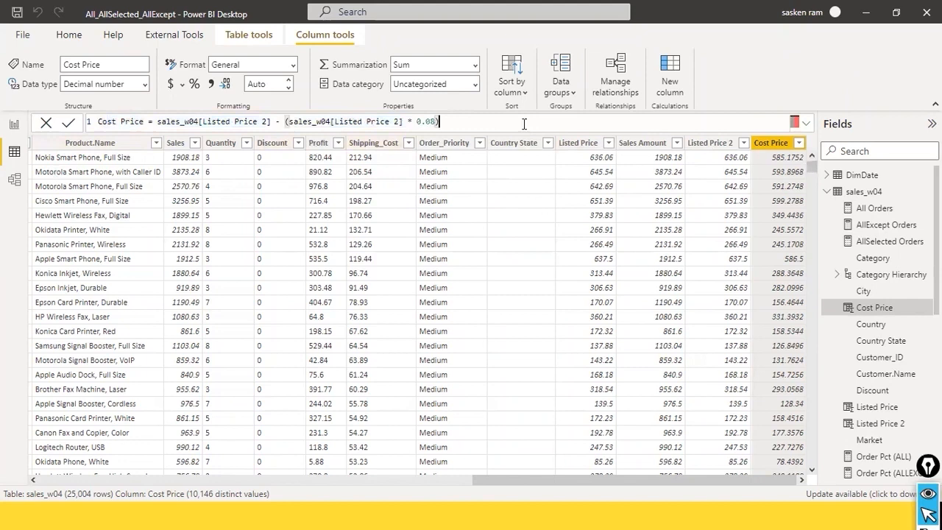
click(334, 479)
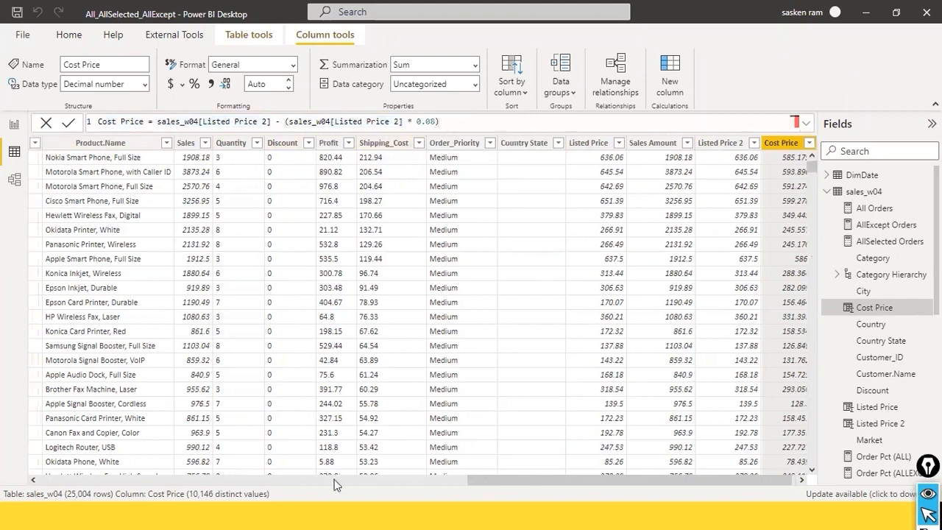
Add a new calculated column to the sales_w04 table and name it COGS in its formula.
drag(440, 480, 723, 480)
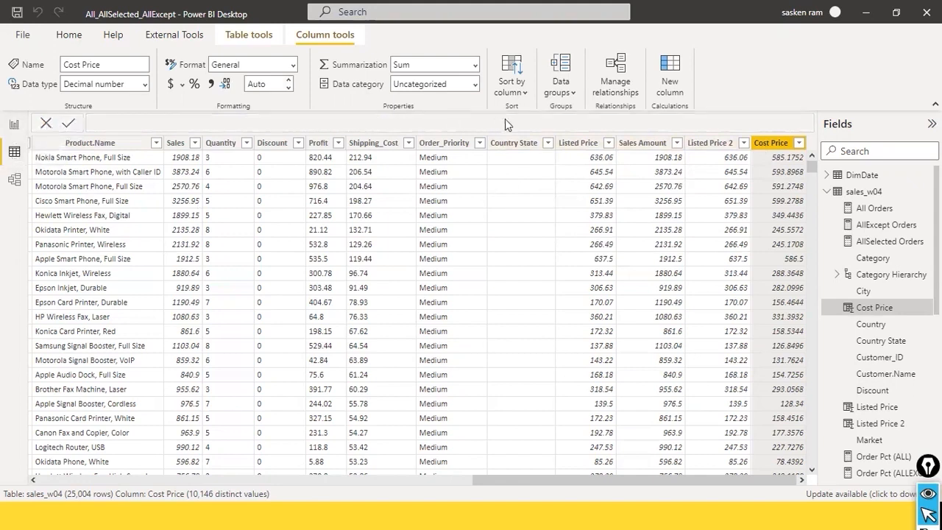
click(671, 72)
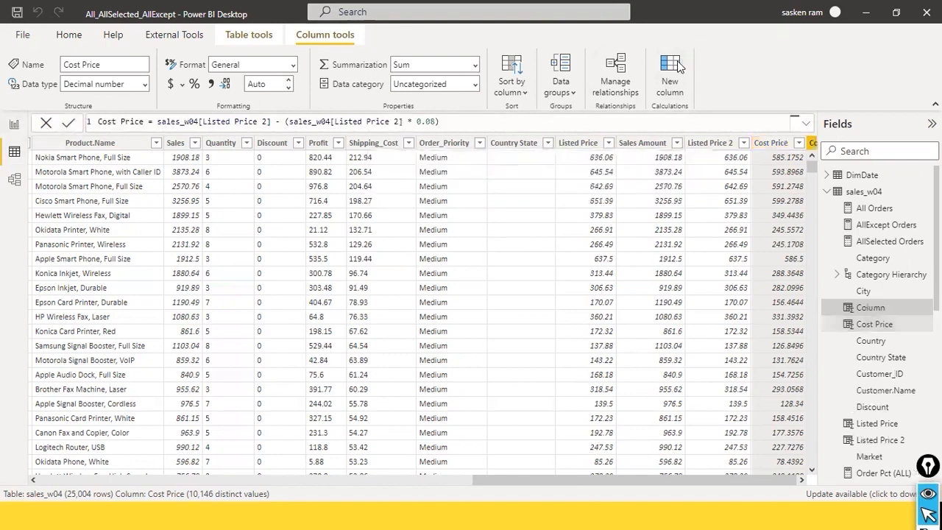
drag(507, 474, 558, 475)
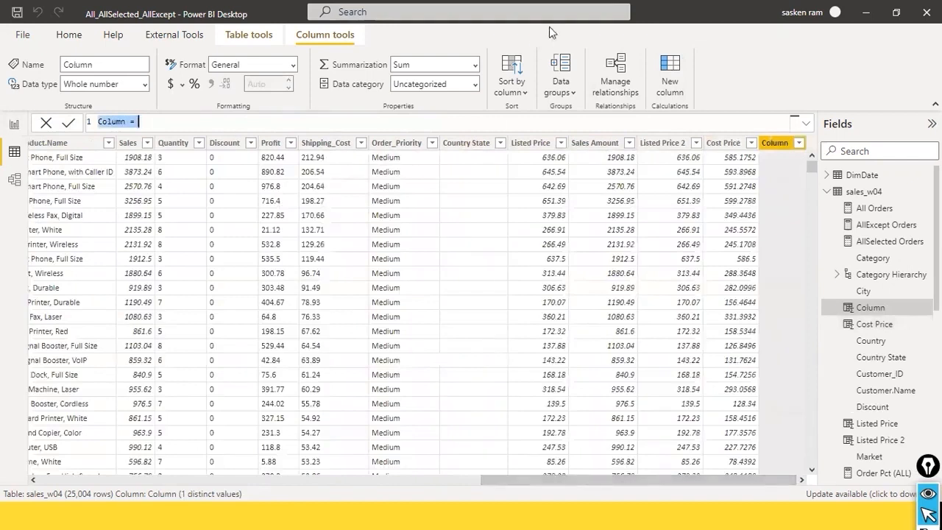
key(BackSpace)
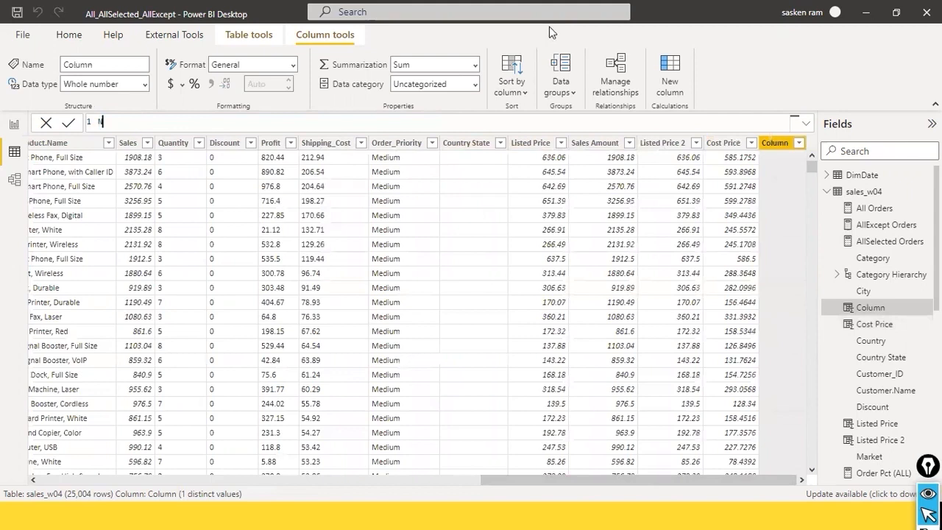
text(Margin)
key(ctrl+a)
key(BackSpace)
text(COGS)
Complete the COGS formula as sales_w04[Quantity] * sales_w04[Cost Price] and commit it.
text(= quan)
key(BackSpace)
key(BackSpace)
key(BackSpace)
key(BackSpace)
text(quant)
key(Tab)
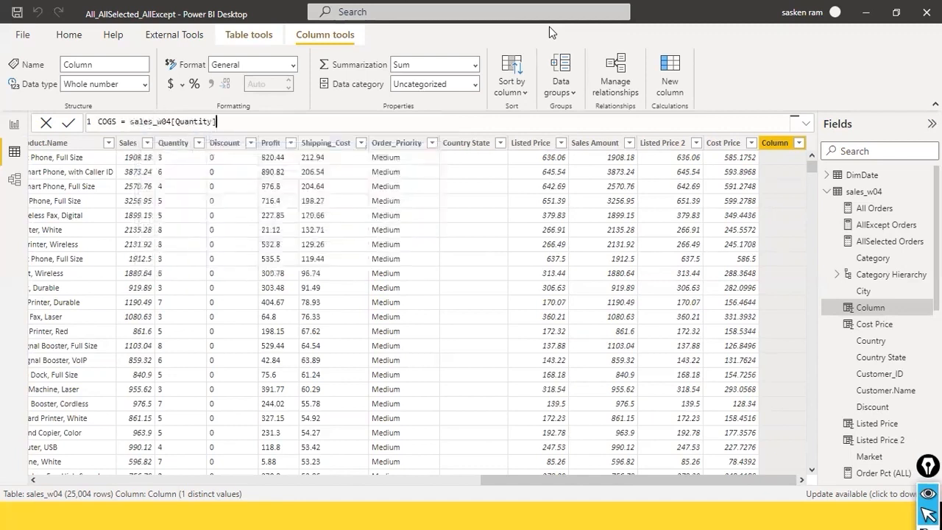
text(* ost)
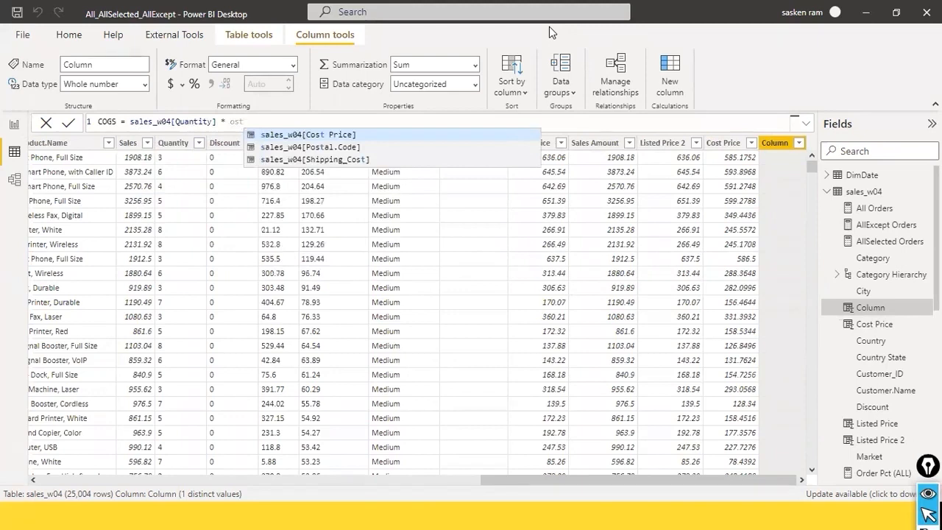
key(Tab)
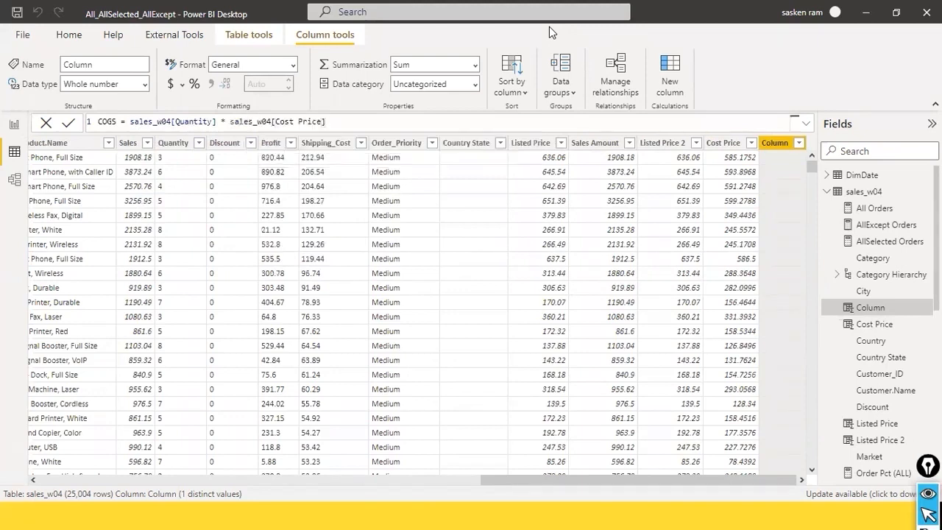
key(Return)
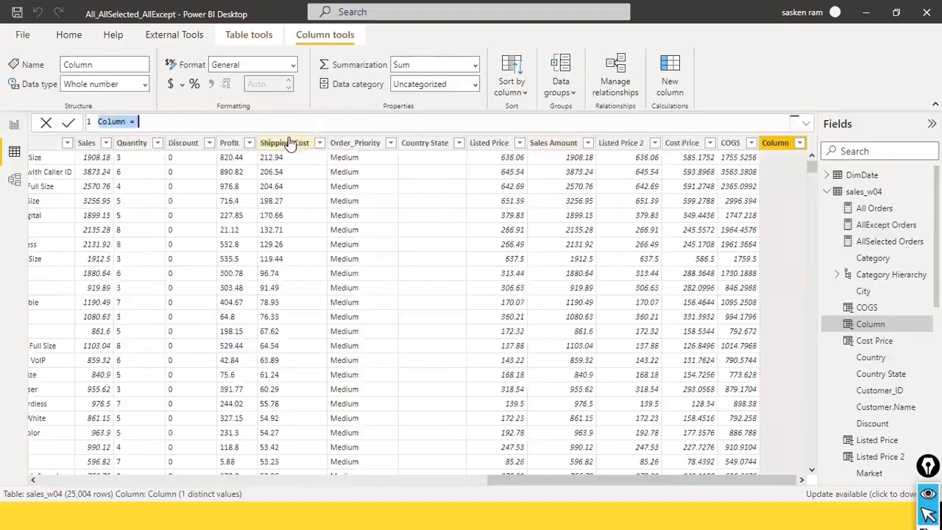
Define a new calculated column as Margin = sales_w04[Sales Amount] - sales_w04[COGS] and commit it.
text(Margin )
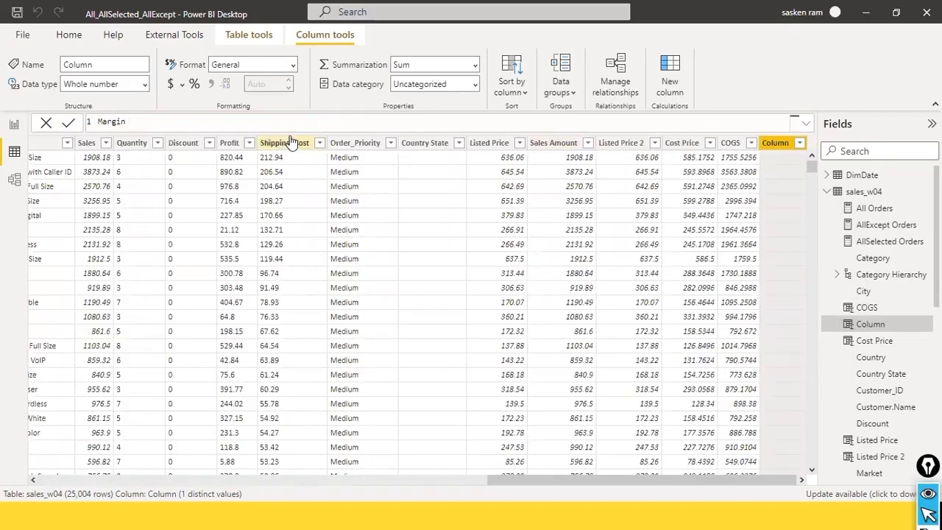
text(= sales_w04[Sales Amount] - sales_w04[COGS])
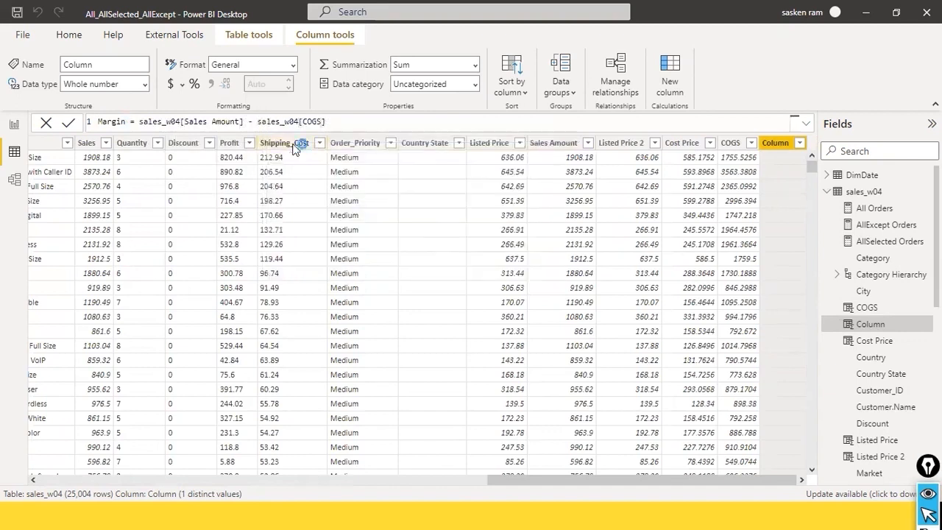
key(Return)
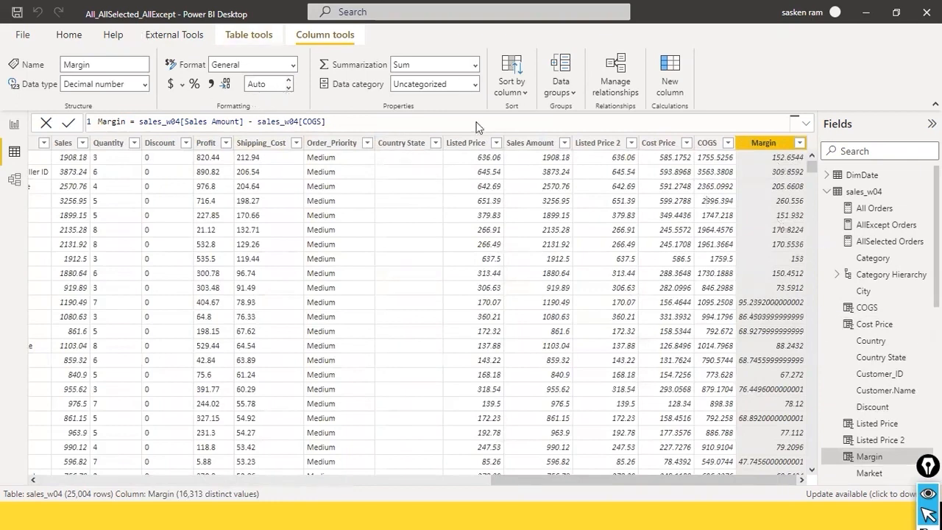
Format the Margin column to show 2 decimal places.
click(290, 86)
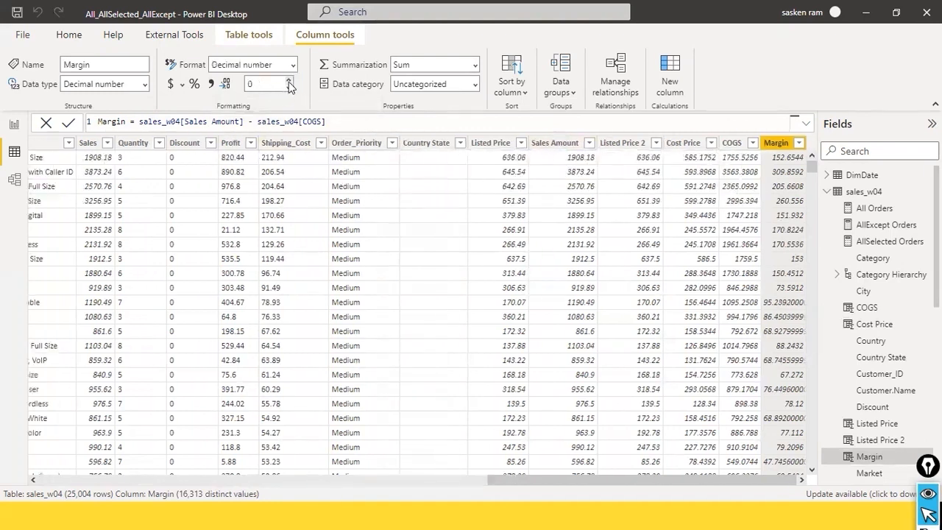
double_click(270, 84)
text(2)
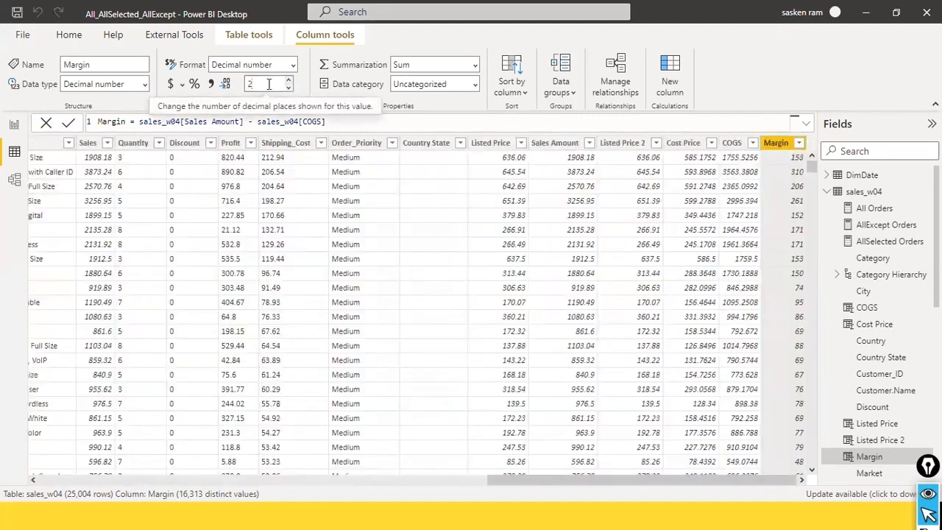
key(Return)
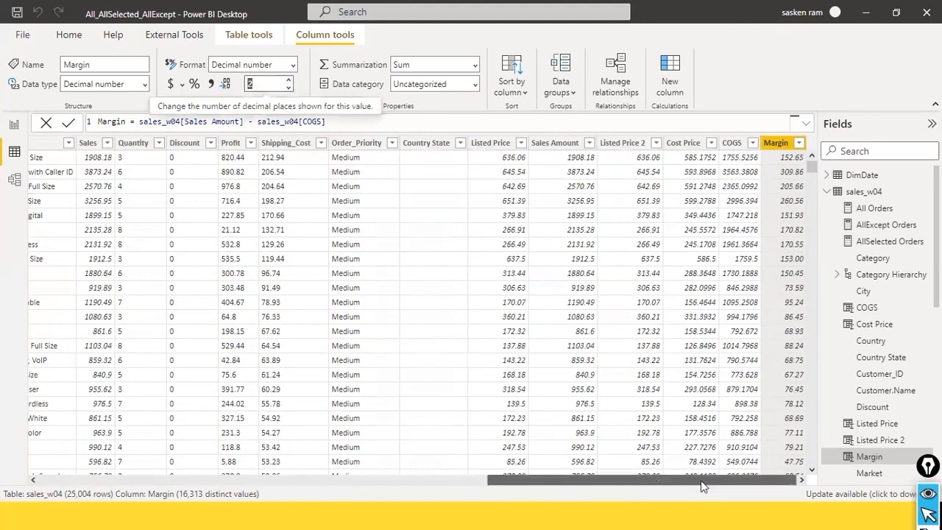
Review the formulas of the COGS and Margin columns to see how Margin builds on COGS.
click(734, 144)
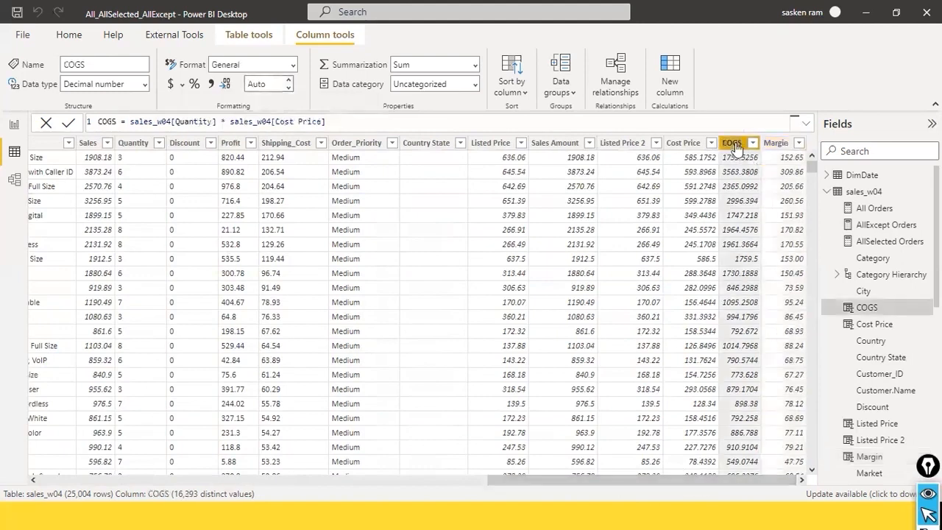
click(777, 145)
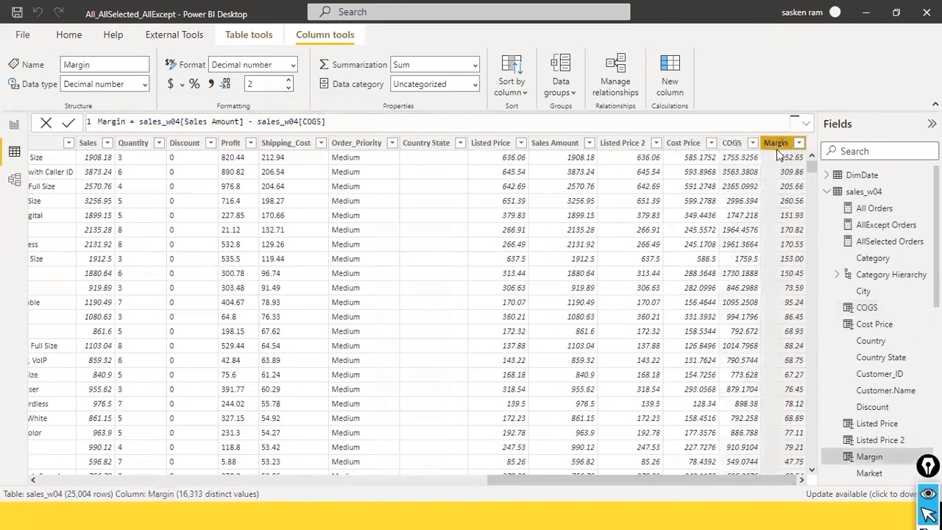
click(740, 145)
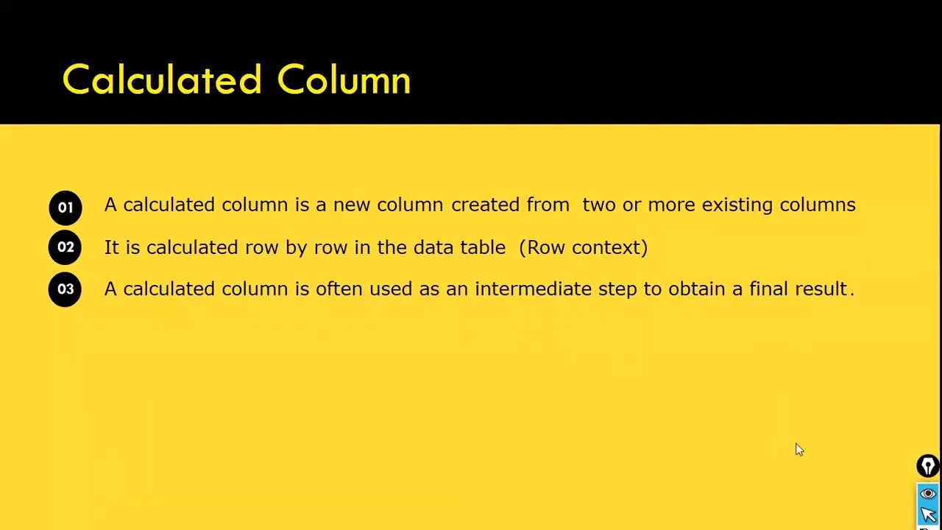
key(alt+Tab)
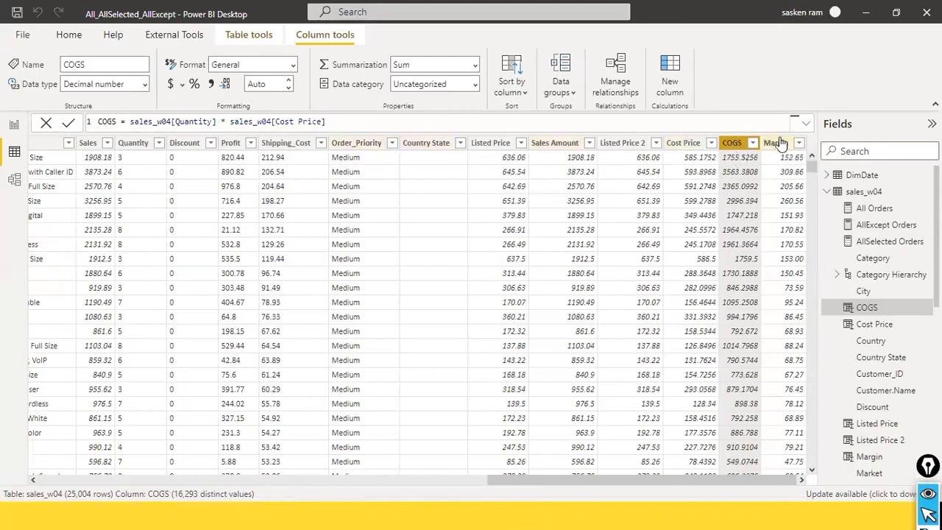
key(alt+Tab)
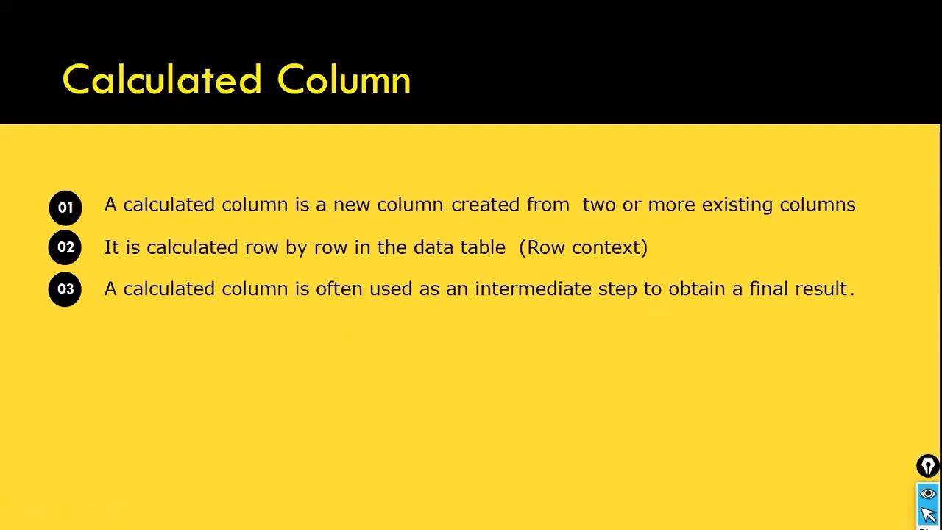
key(Right)
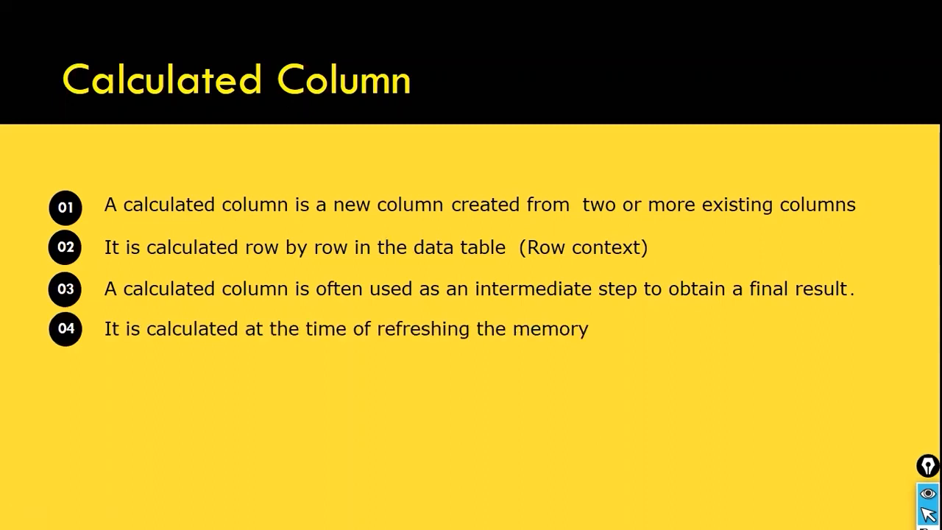
key(alt+Tab)
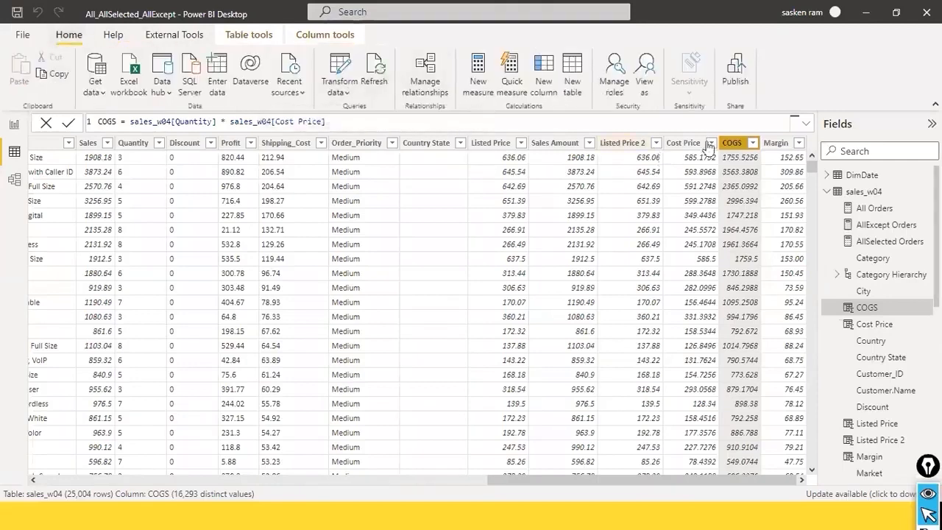
key(alt+Tab)
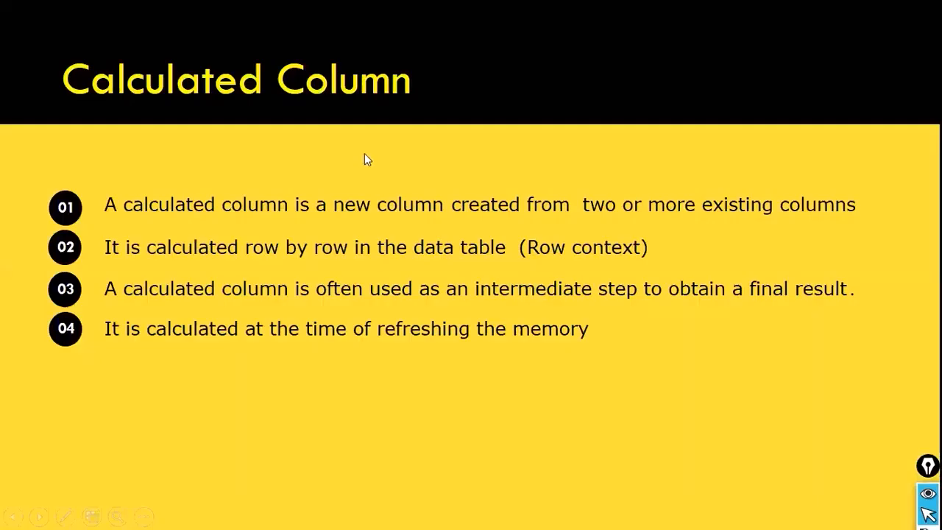
click(426, 247)
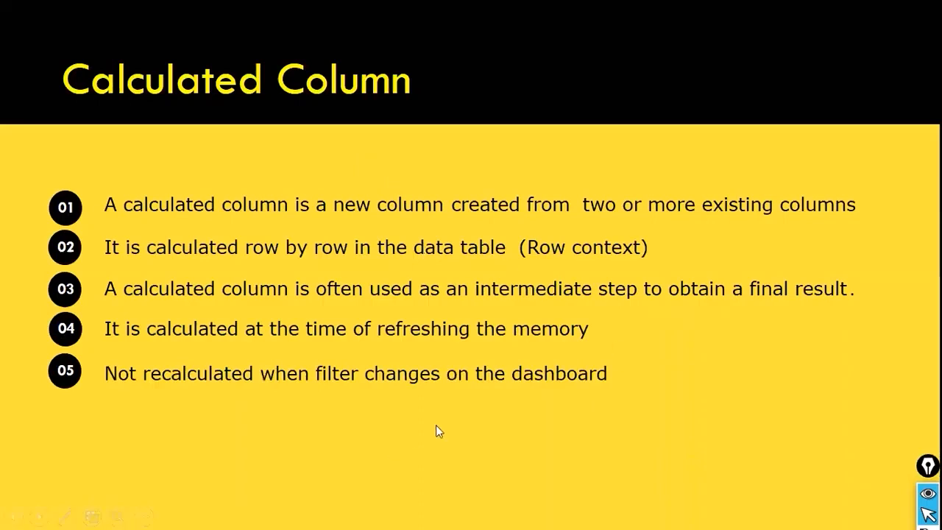
click(596, 405)
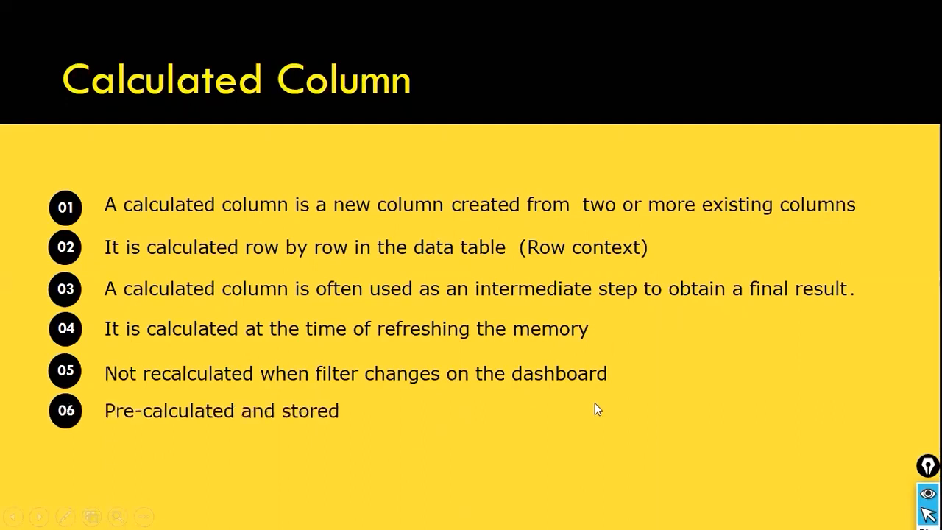